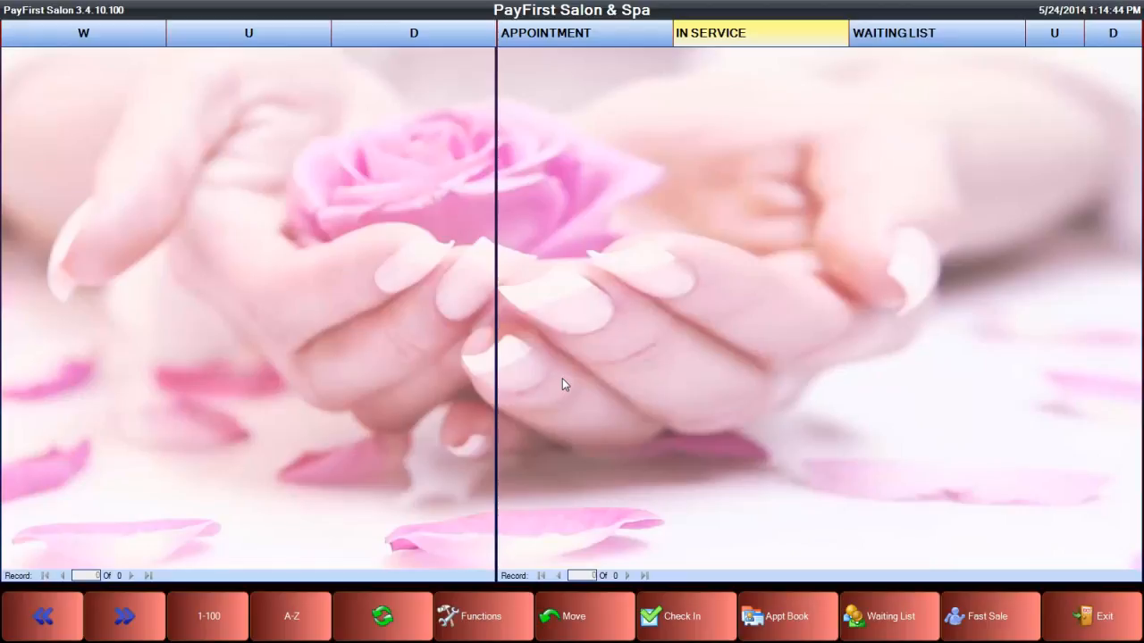
# Step: Enter the access code to open the back office and start a new record in the employee setup
pyautogui.click(475, 608)
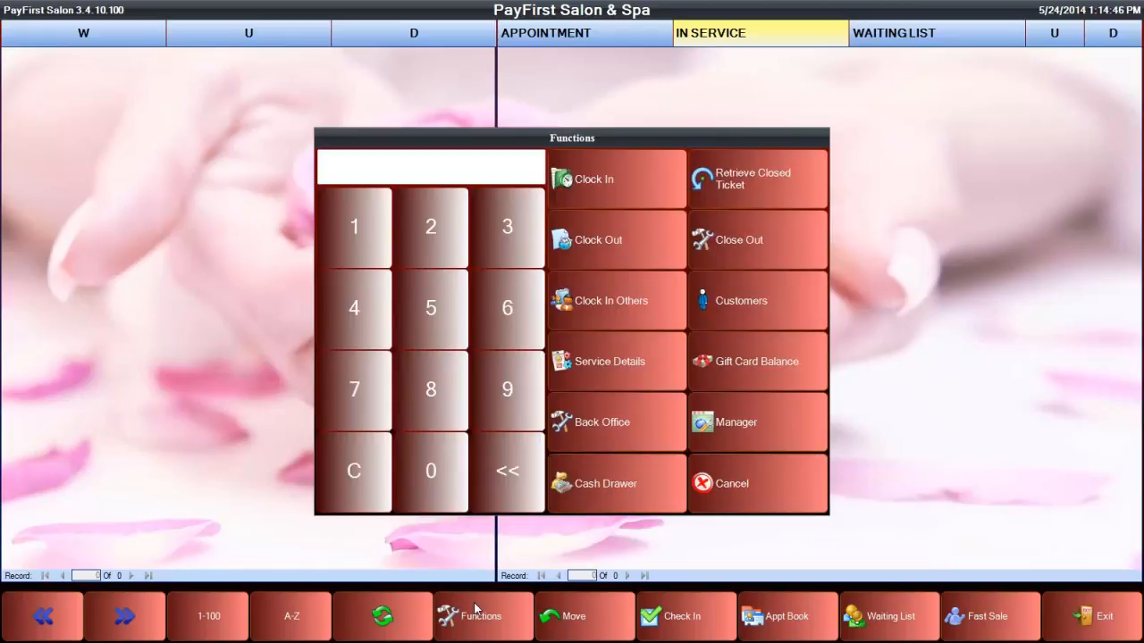
pyautogui.click(376, 258)
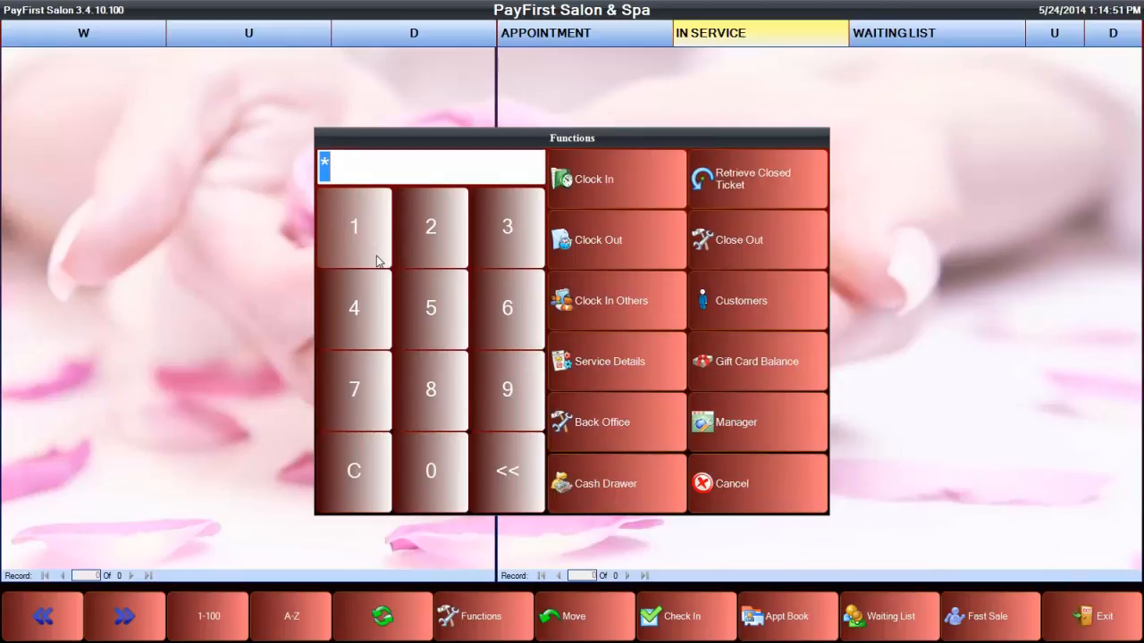
pyautogui.click(618, 417)
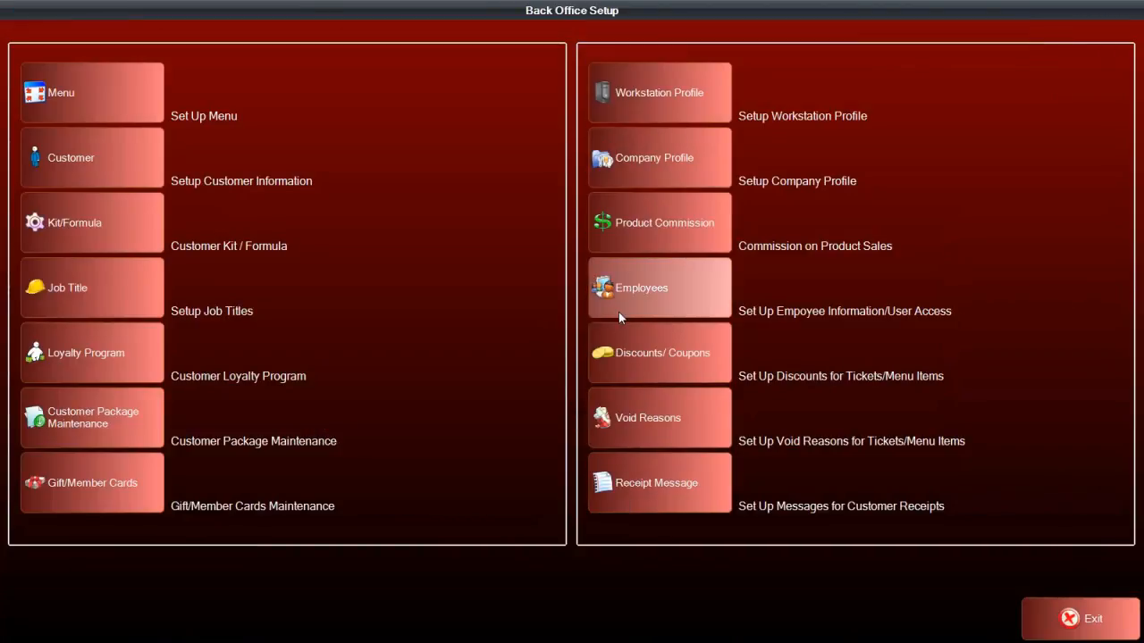
pyautogui.click(648, 284)
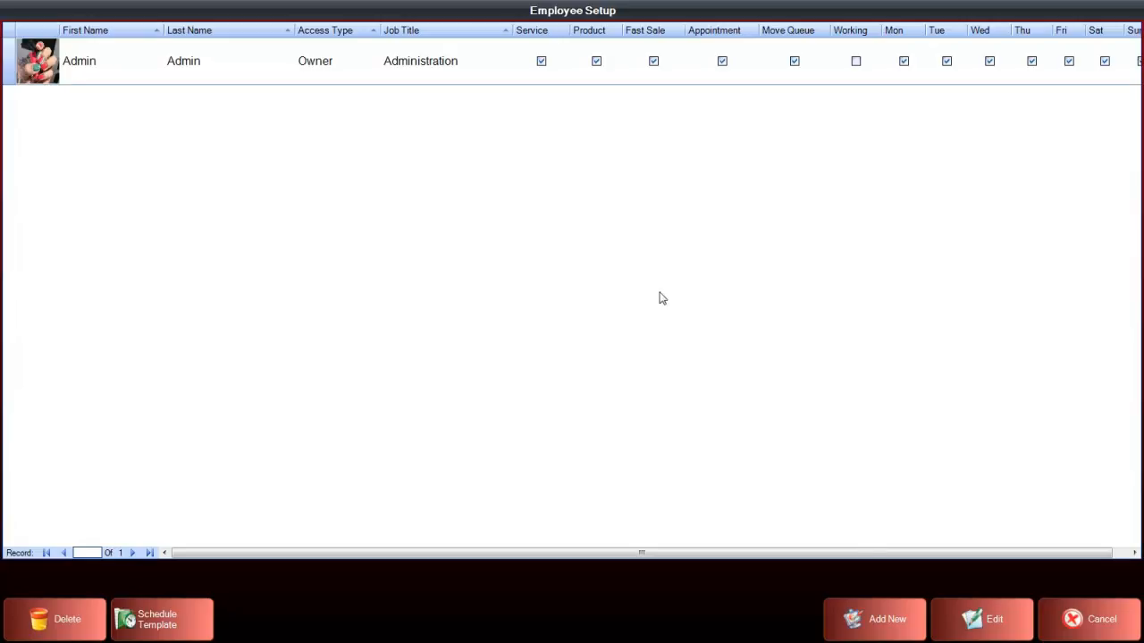
pyautogui.click(889, 619)
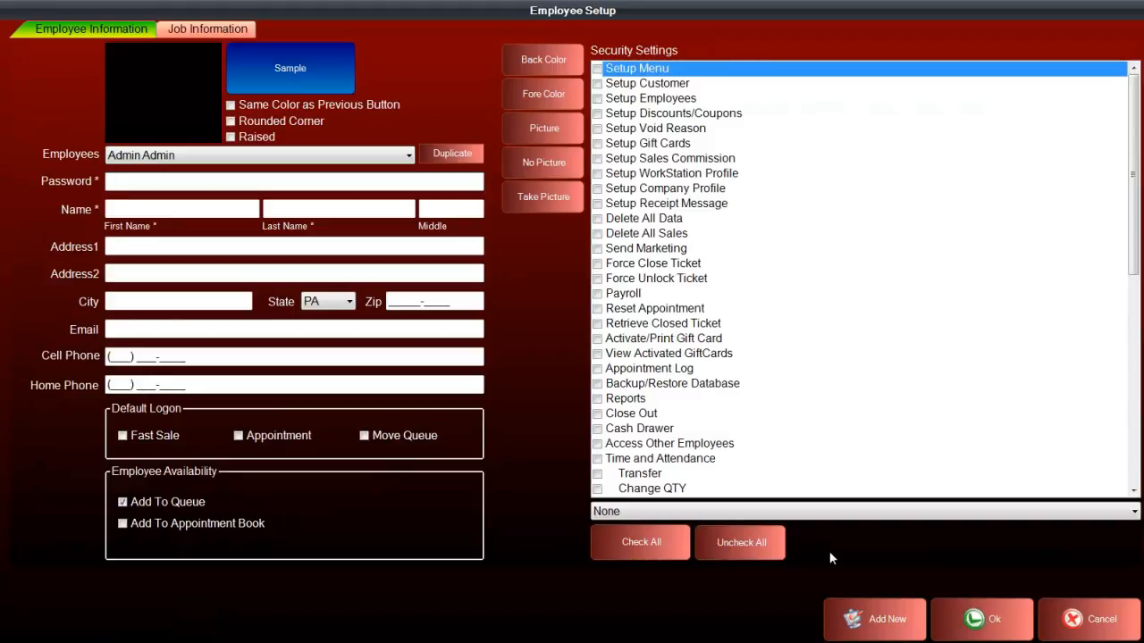
# Step: Fill in the new employee's password, name, address and contact details, and add the employee to the appointment book
pyautogui.click(157, 181)
pyautogui.write('5')
pyautogui.click(145, 203)
pyautogui.write('Lisa')
pyautogui.press('Tab')
pyautogui.write('P')
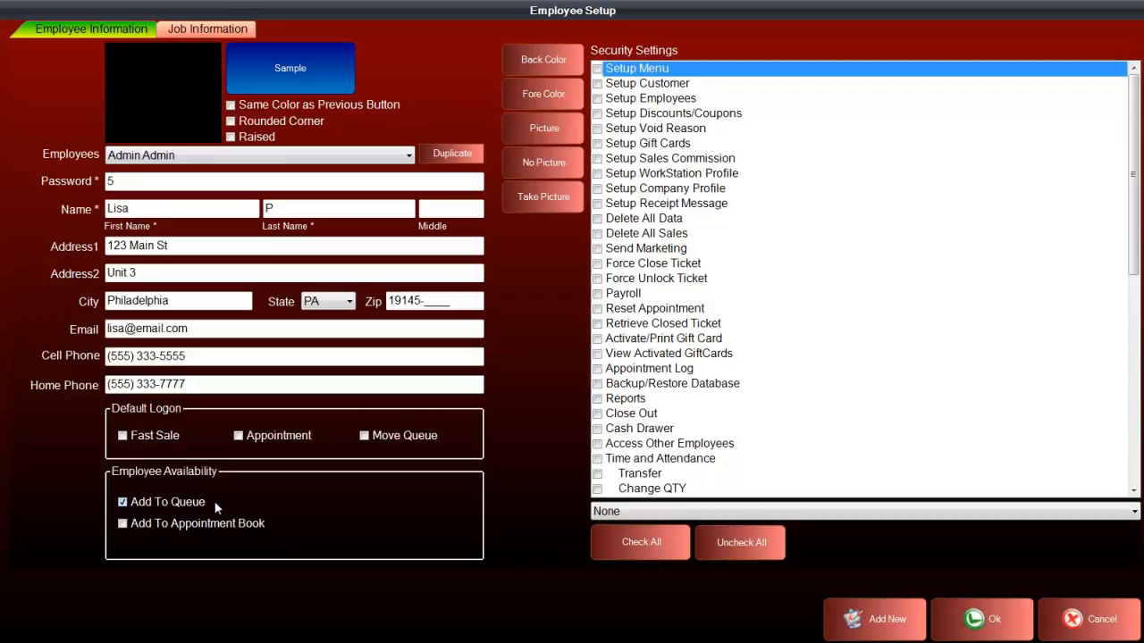
pyautogui.click(148, 525)
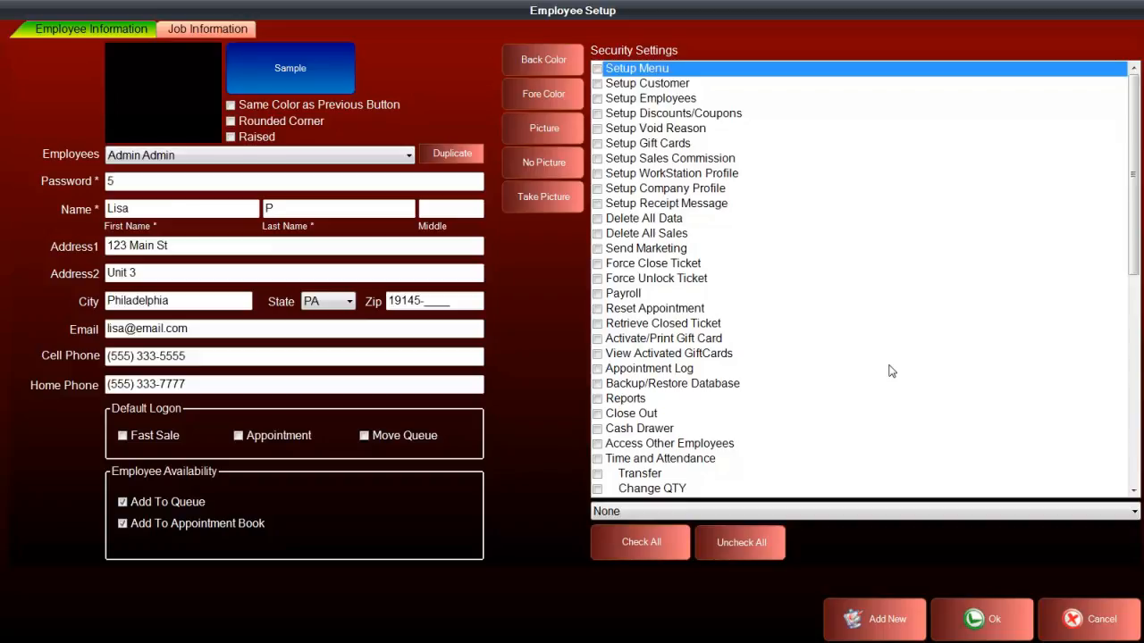
# Step: Try the Employee access level with Retrieve Closed Ticket and Reset Appointment permissions added, and clear all security settings
pyautogui.click(745, 506)
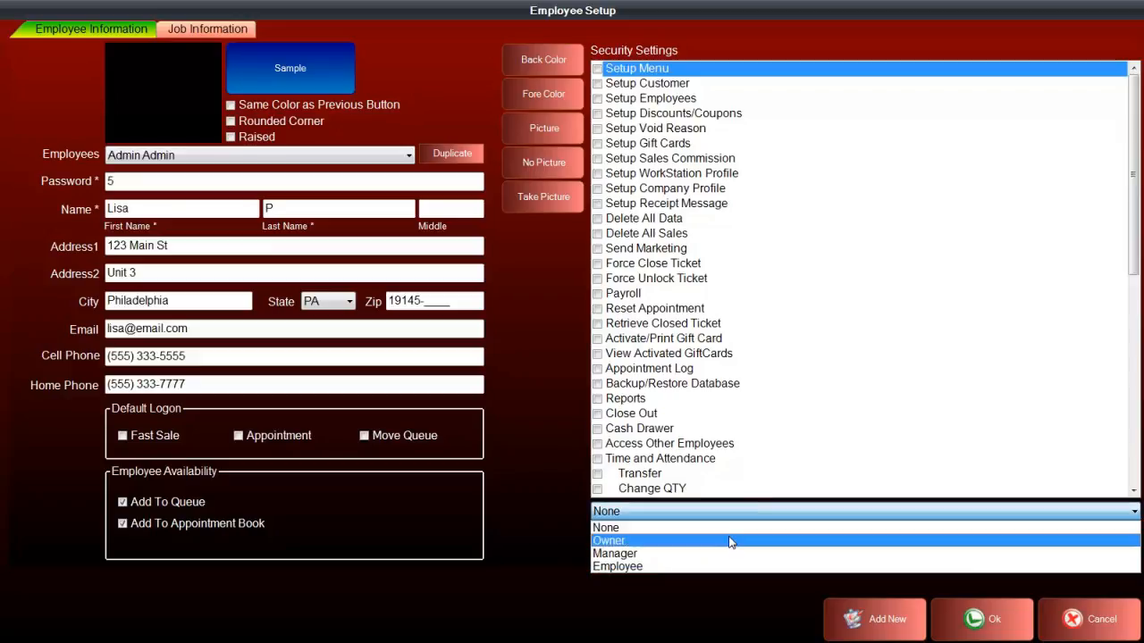
pyautogui.click(730, 567)
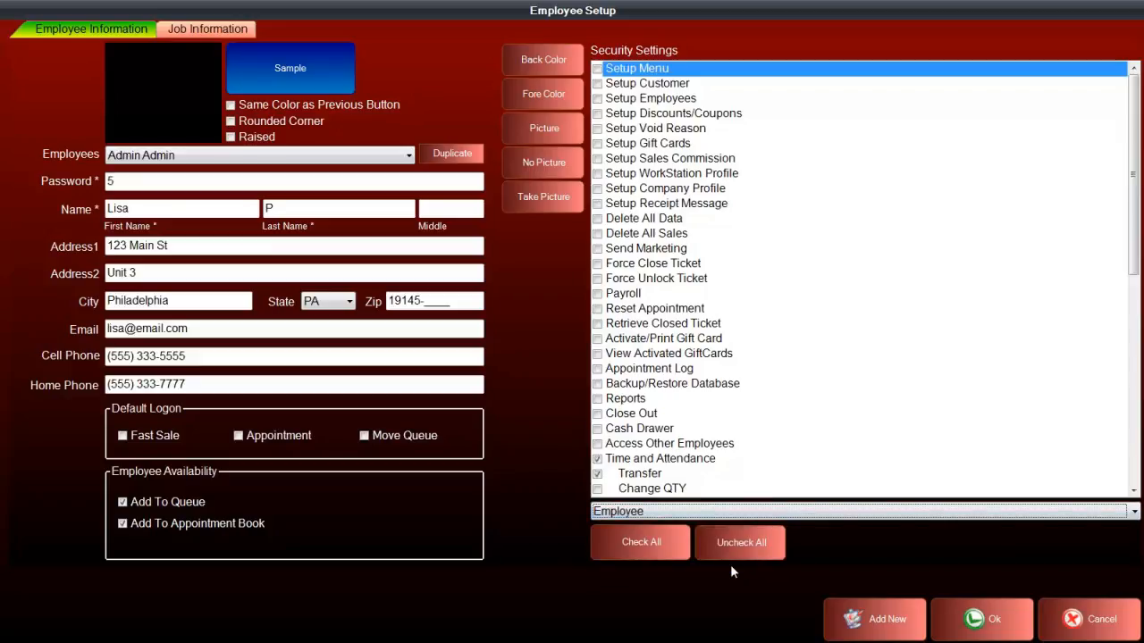
pyautogui.click(647, 324)
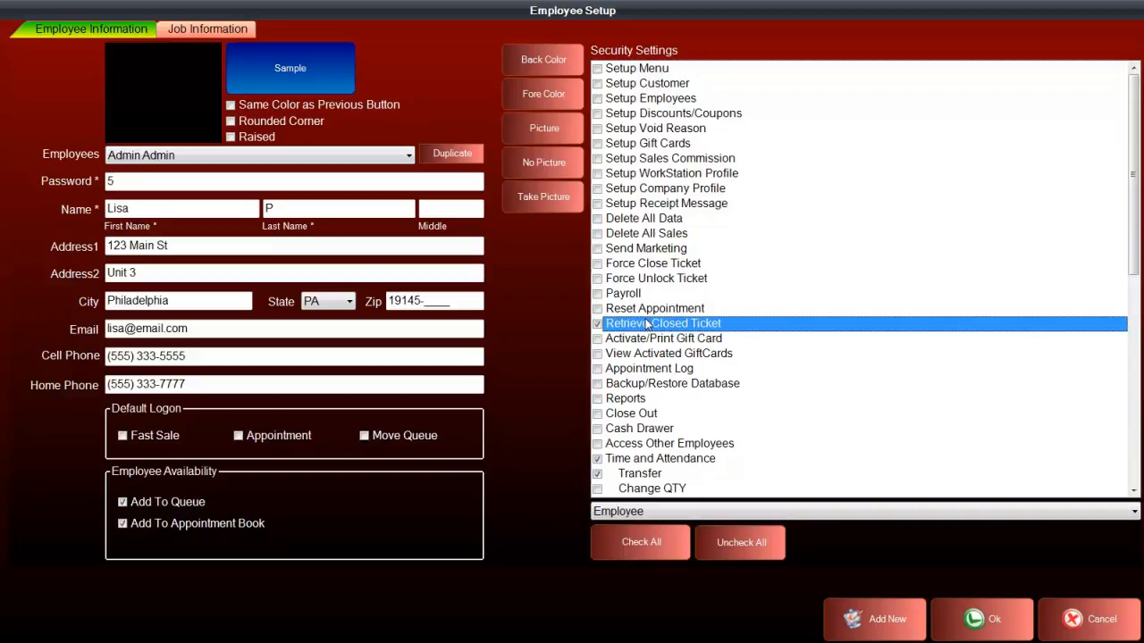
pyautogui.click(644, 309)
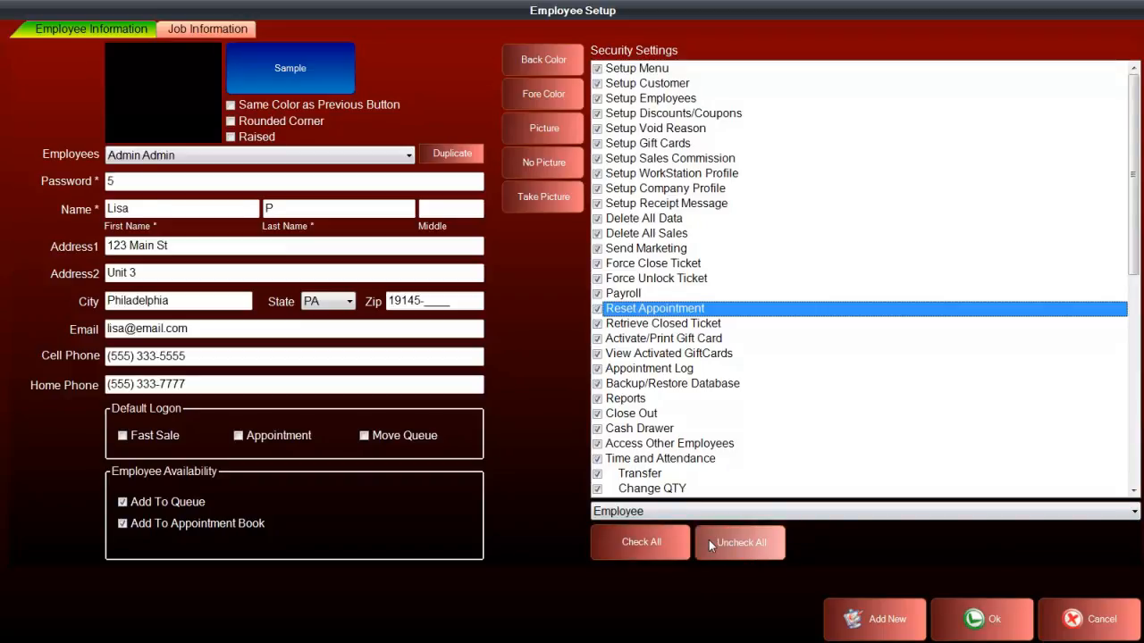
pyautogui.click(710, 543)
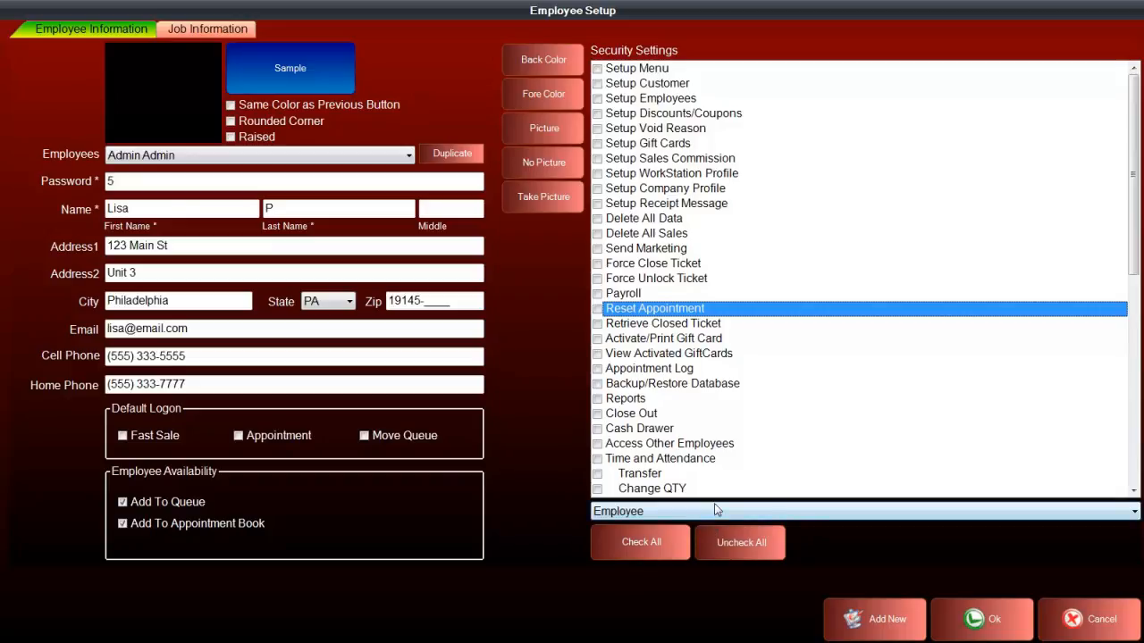
# Step: Apply the default Employee access level to the new employee's security settings
pyautogui.click(715, 511)
pyautogui.click(701, 564)
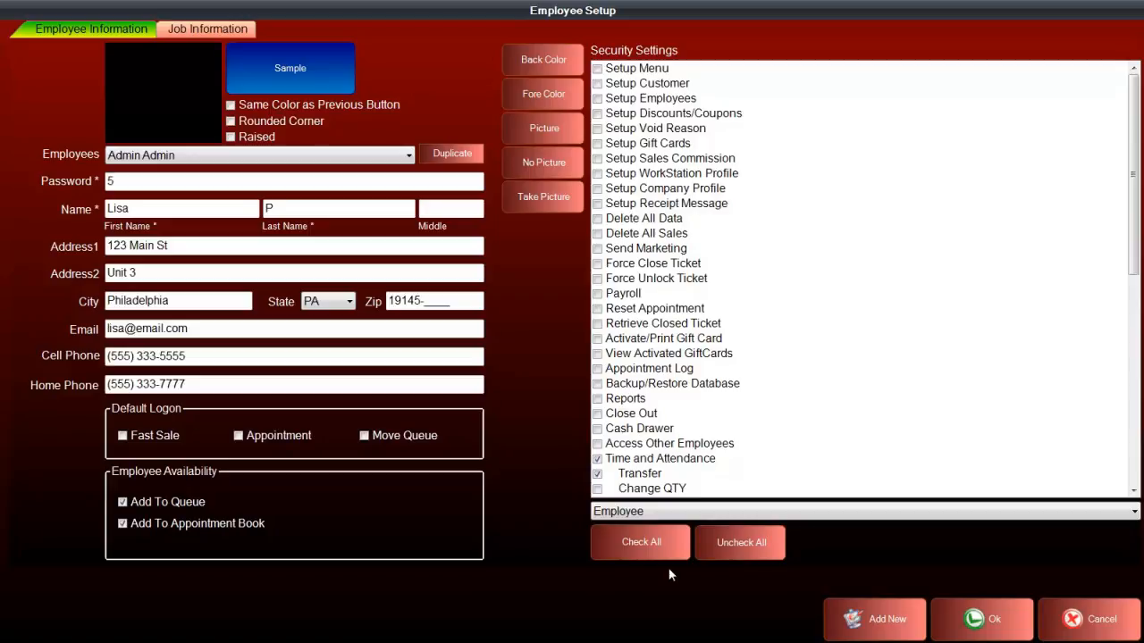
# Step: In the job information, allow the employee to sell products and perform services, with a start date of 5/24/2014
pyautogui.click(223, 29)
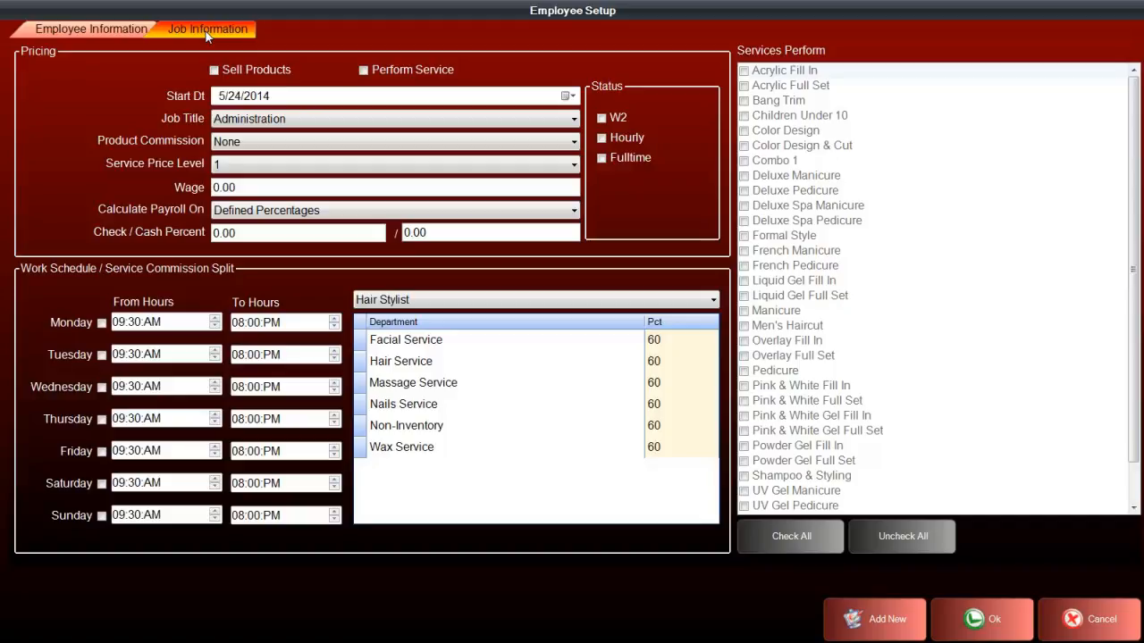
pyautogui.click(232, 71)
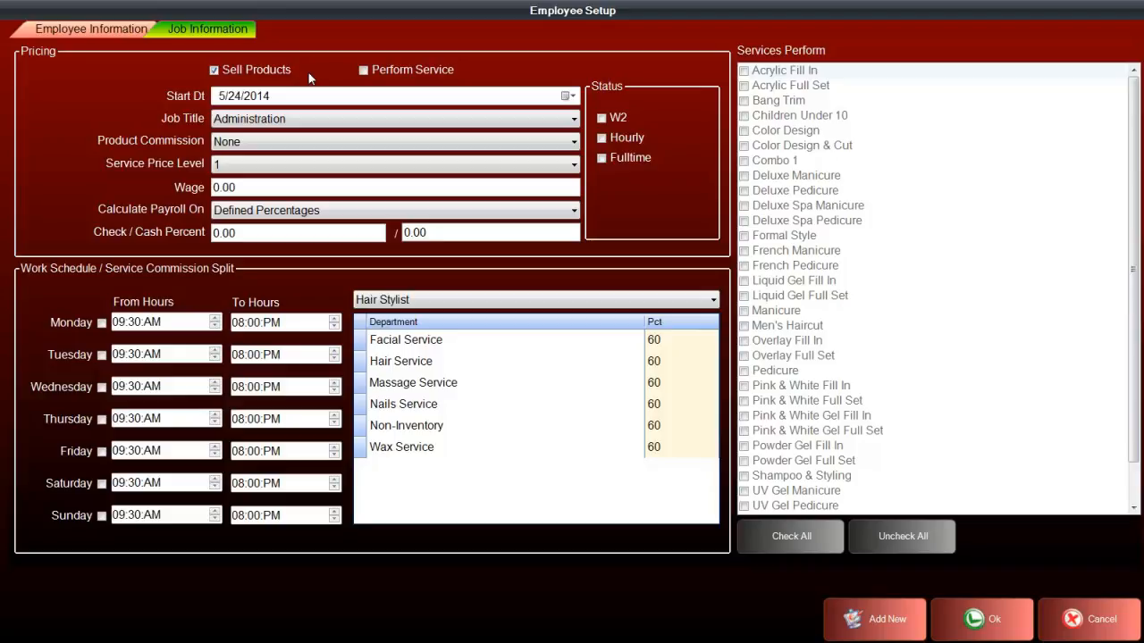
pyautogui.click(363, 72)
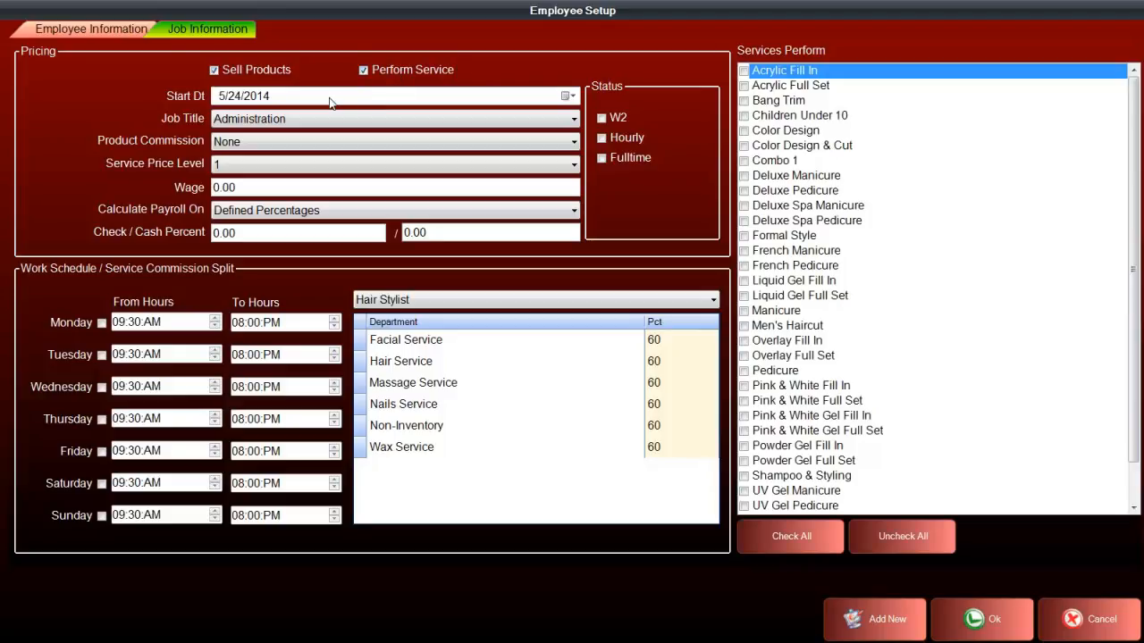
pyautogui.click(569, 96)
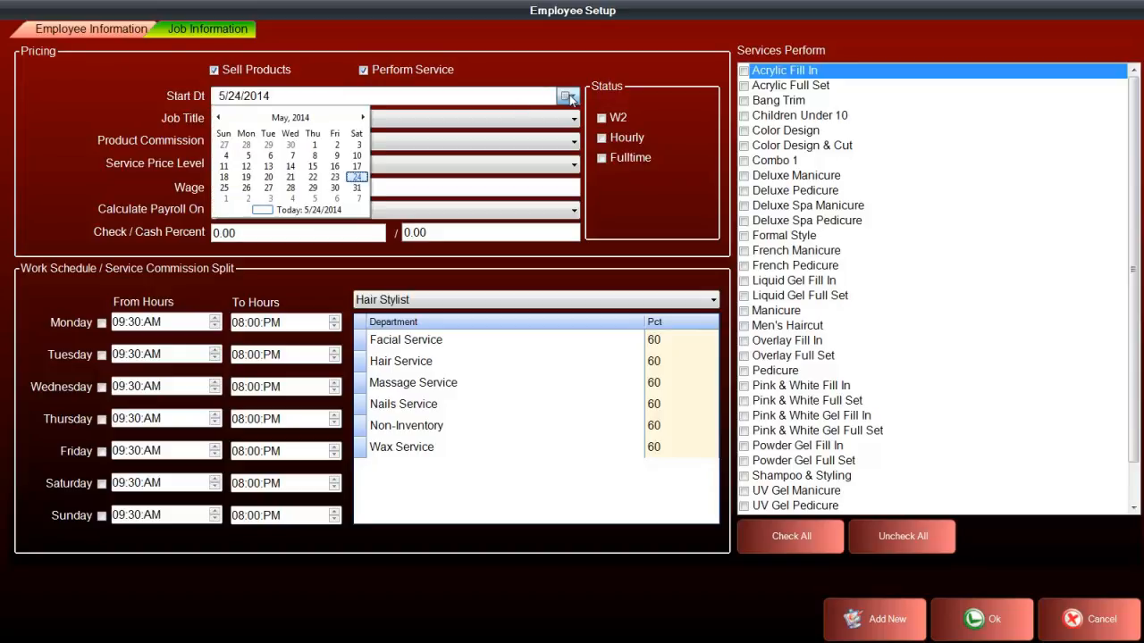
pyautogui.click(356, 179)
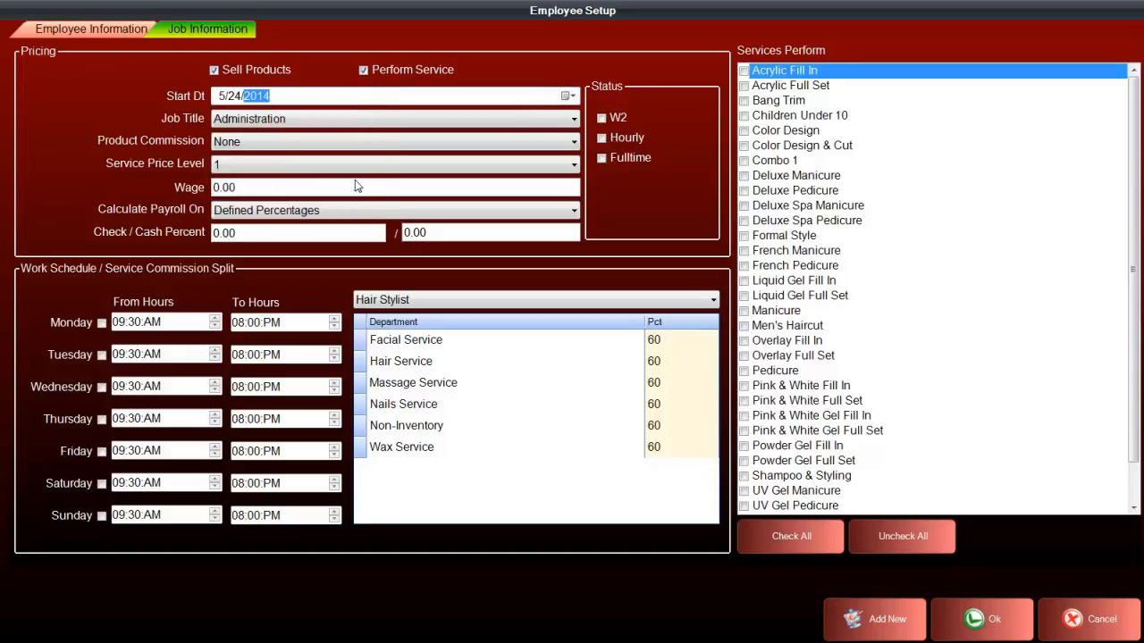
# Step: Set the job title to Nail Technician and the product commission to Percentage Price Range
pyautogui.click(308, 116)
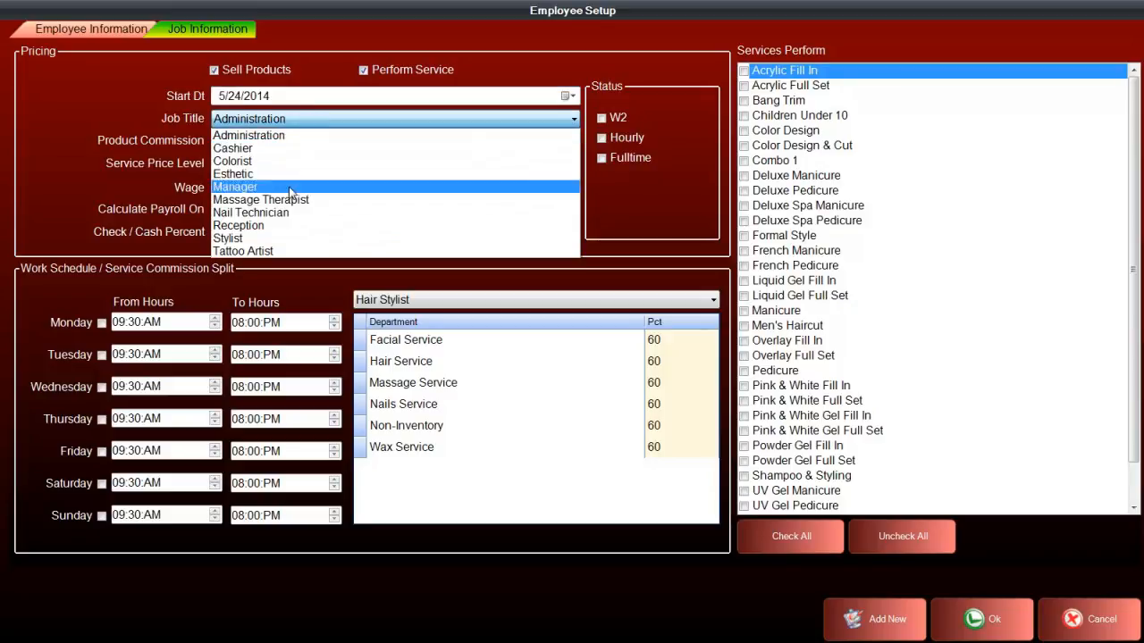
pyautogui.click(296, 214)
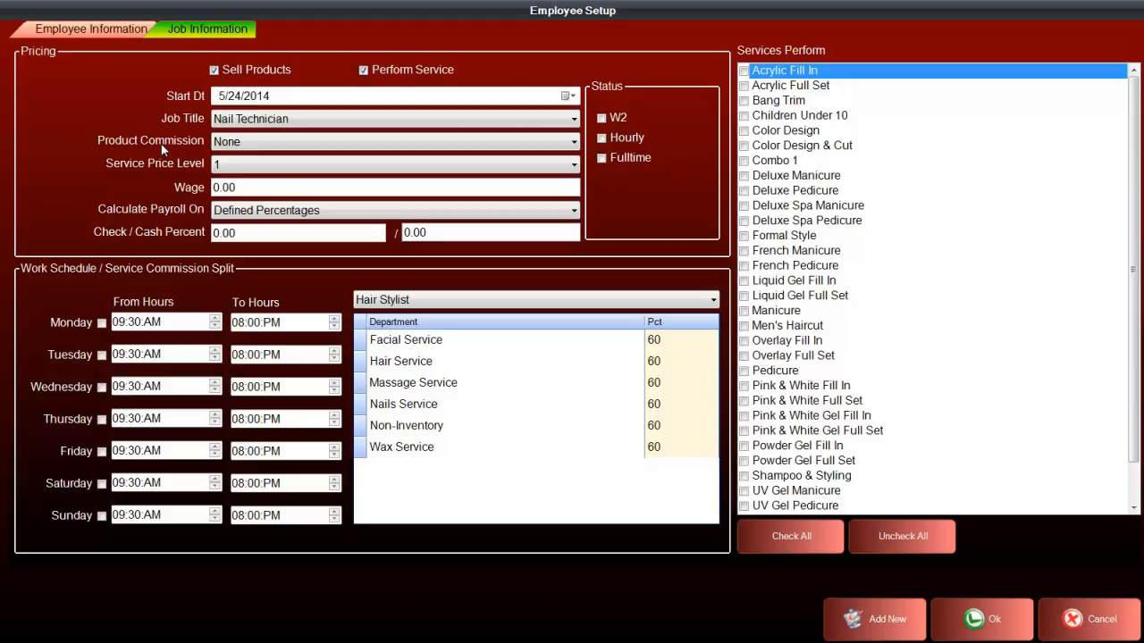
pyautogui.click(295, 145)
pyautogui.click(277, 159)
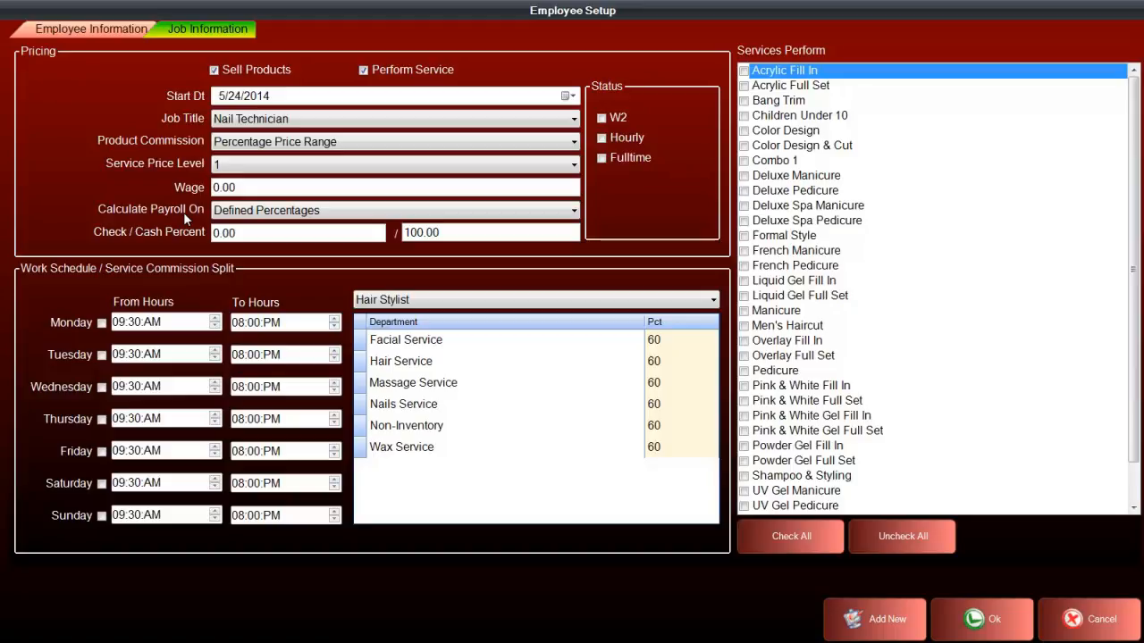
# Step: Set the check percent to 40 and calculate payroll on Payment Type Received Percentages
pyautogui.click(246, 231)
pyautogui.press('BackSpace')
pyautogui.press('BackSpace')
pyautogui.press('BackSpace')
pyautogui.press('BackSpace')
pyautogui.write('40')
pyautogui.press('Tab')
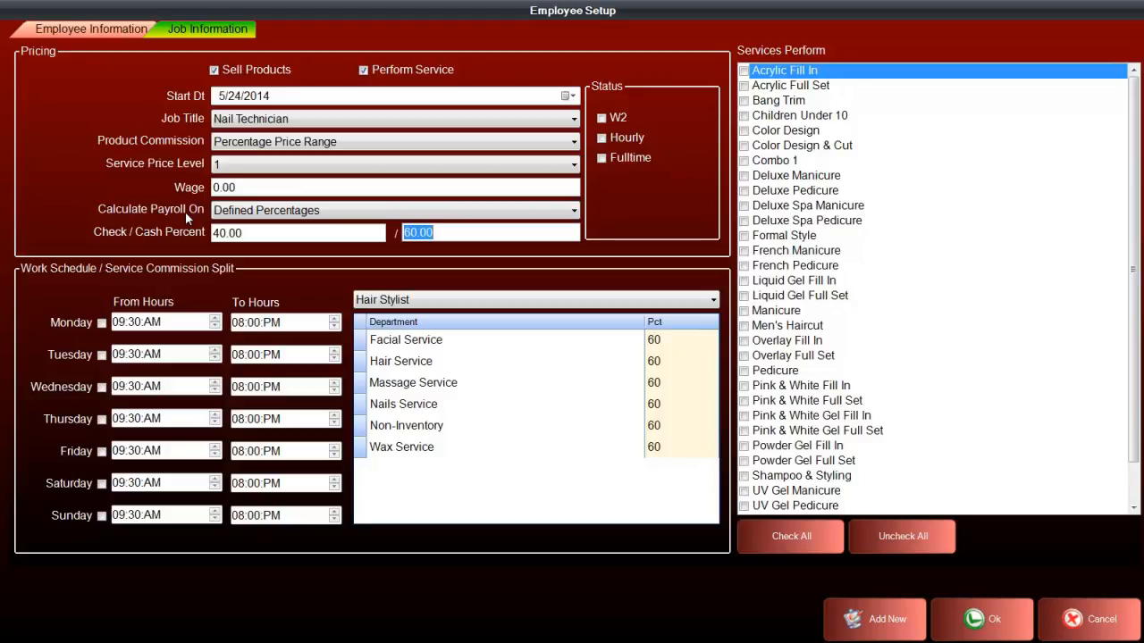
pyautogui.press('Tab')
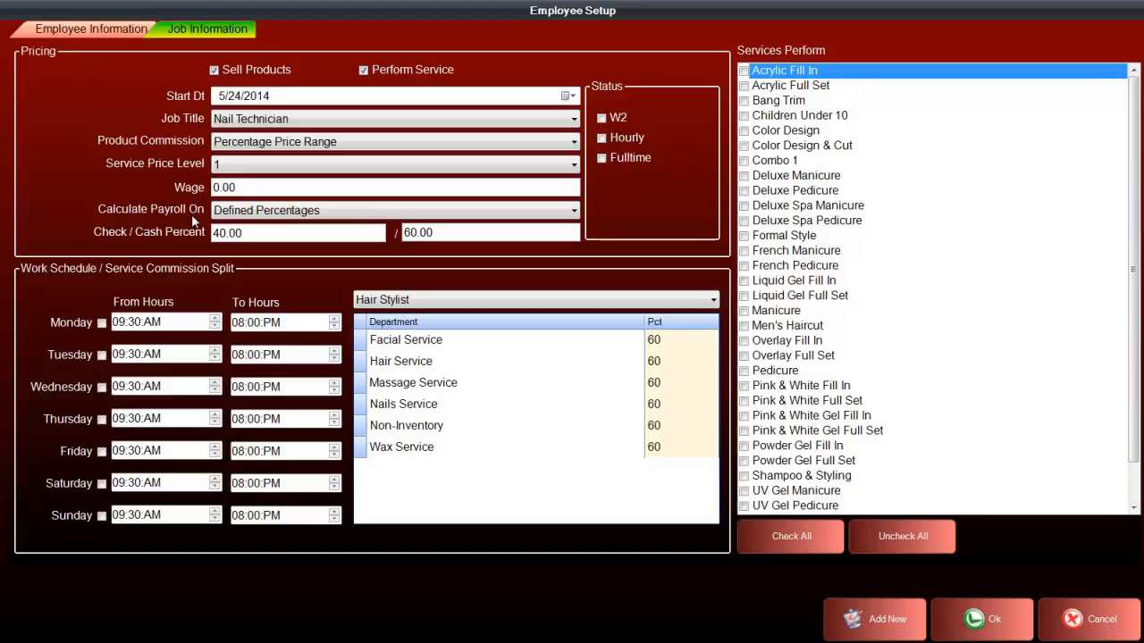
pyautogui.click(277, 211)
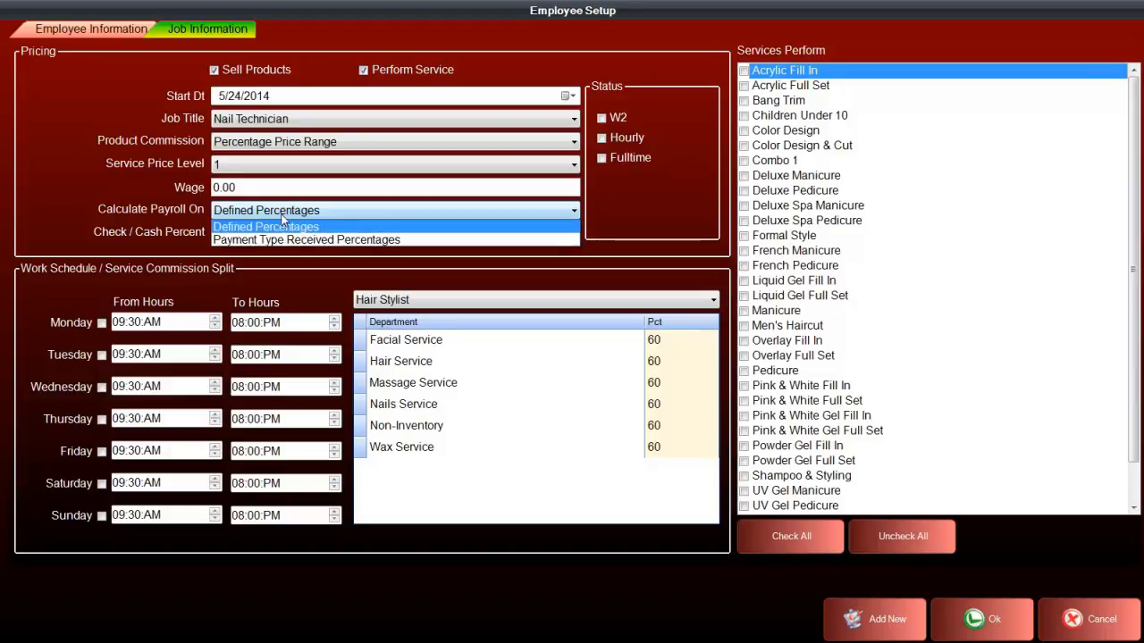
pyautogui.click(276, 234)
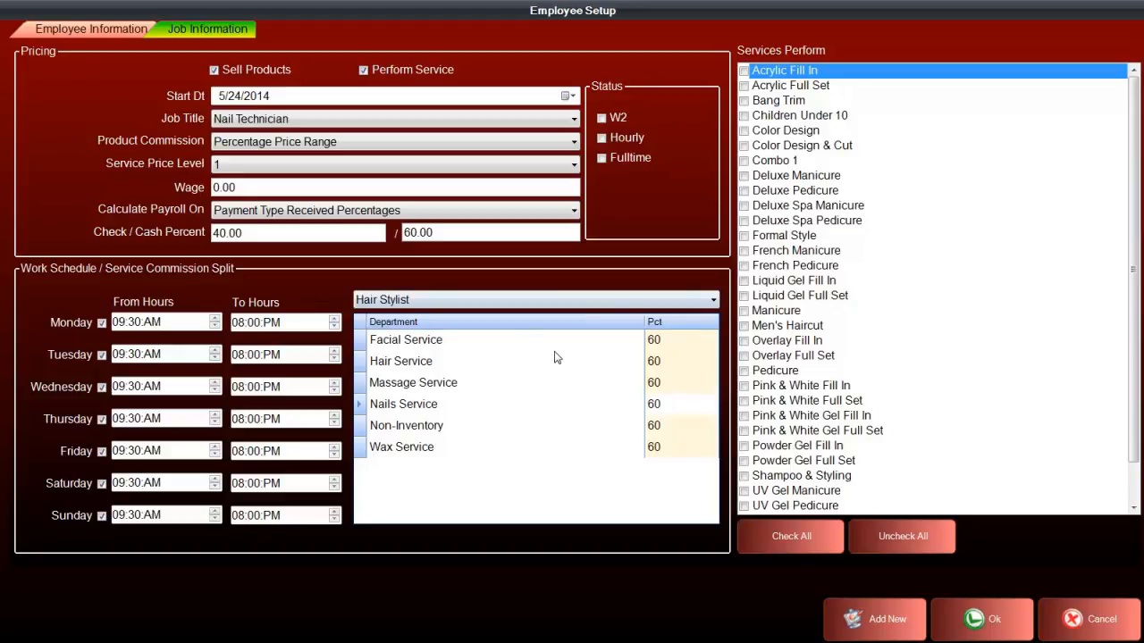
# Step: Set the employee's Nails Service commission to 70 percent
pyautogui.click(675, 403)
pyautogui.write('70')
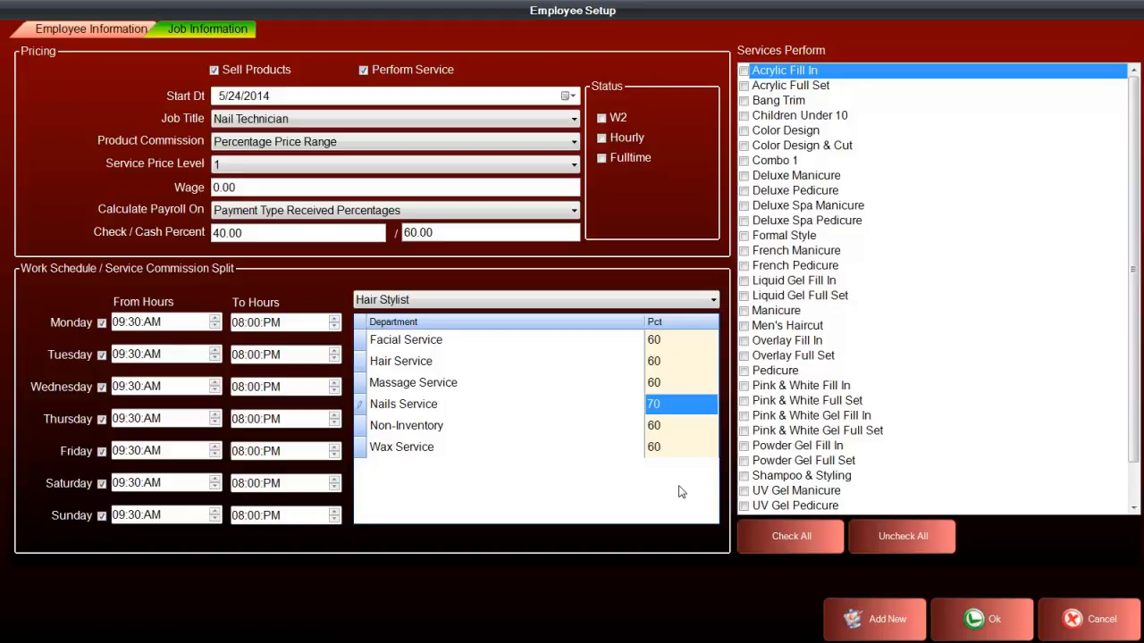
# Step: Assign all listed services to the employee and save the employee record
pyautogui.click(815, 299)
pyautogui.click(808, 356)
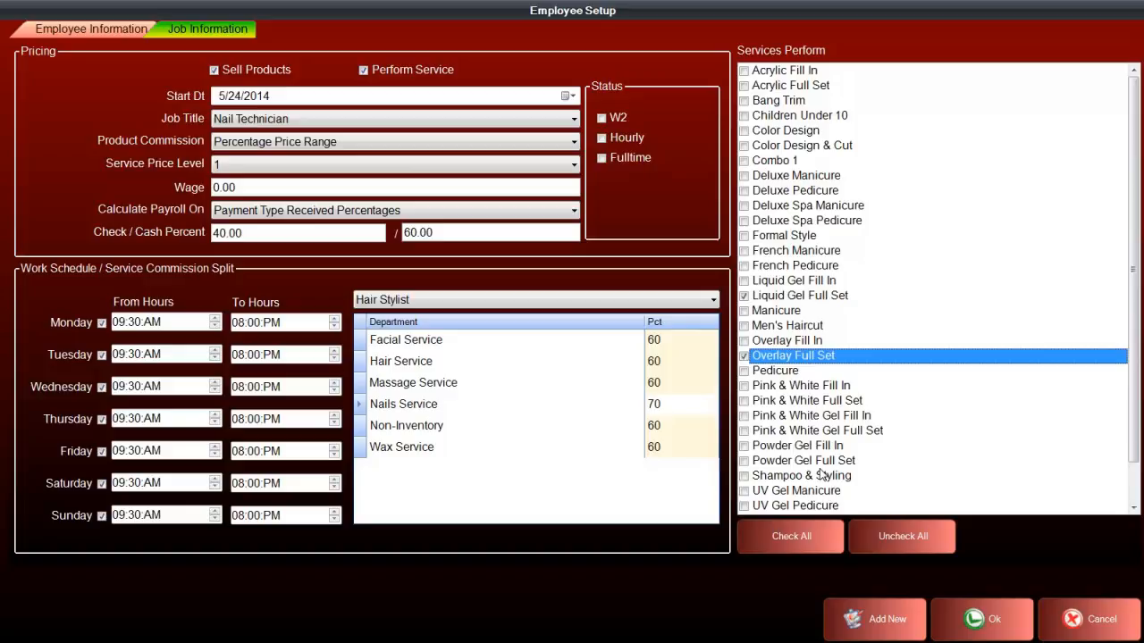
pyautogui.click(813, 547)
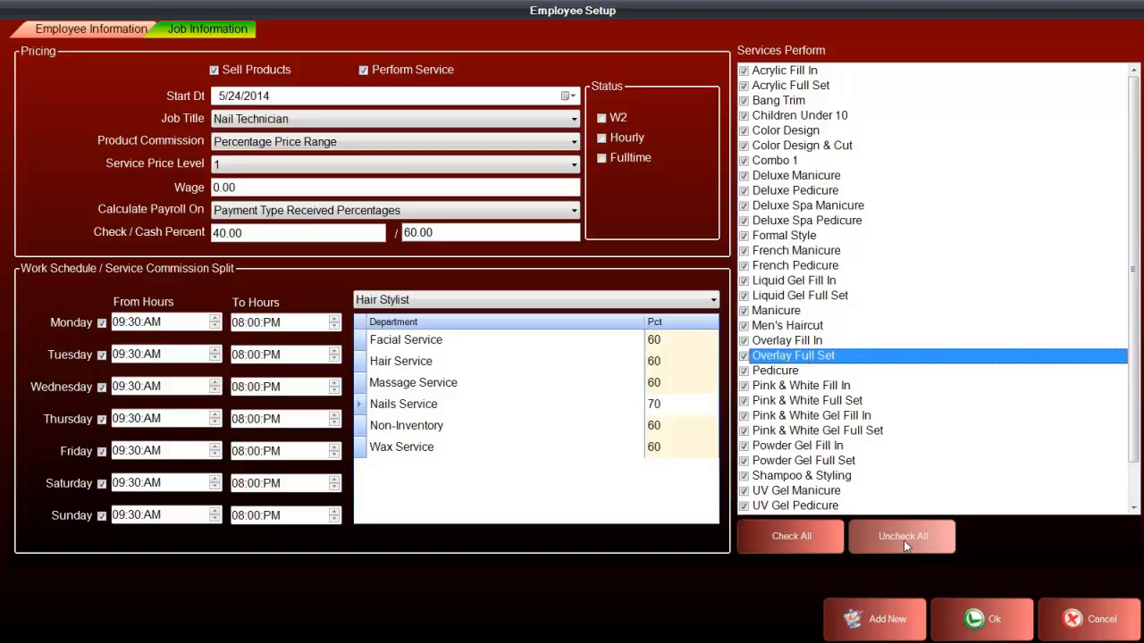
pyautogui.click(791, 543)
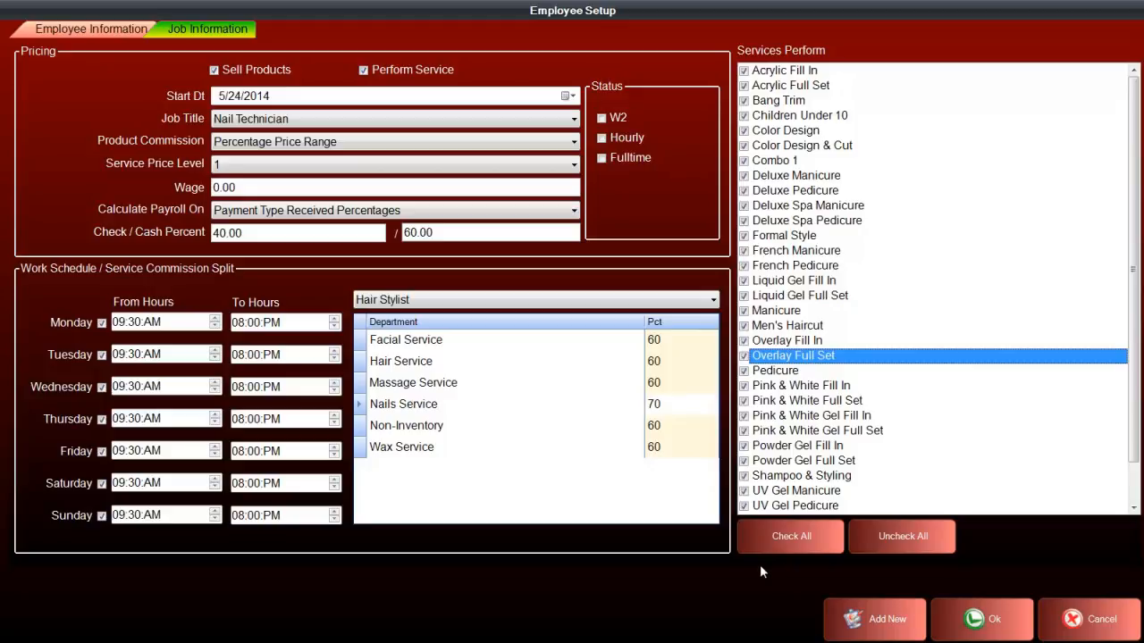
pyautogui.click(965, 618)
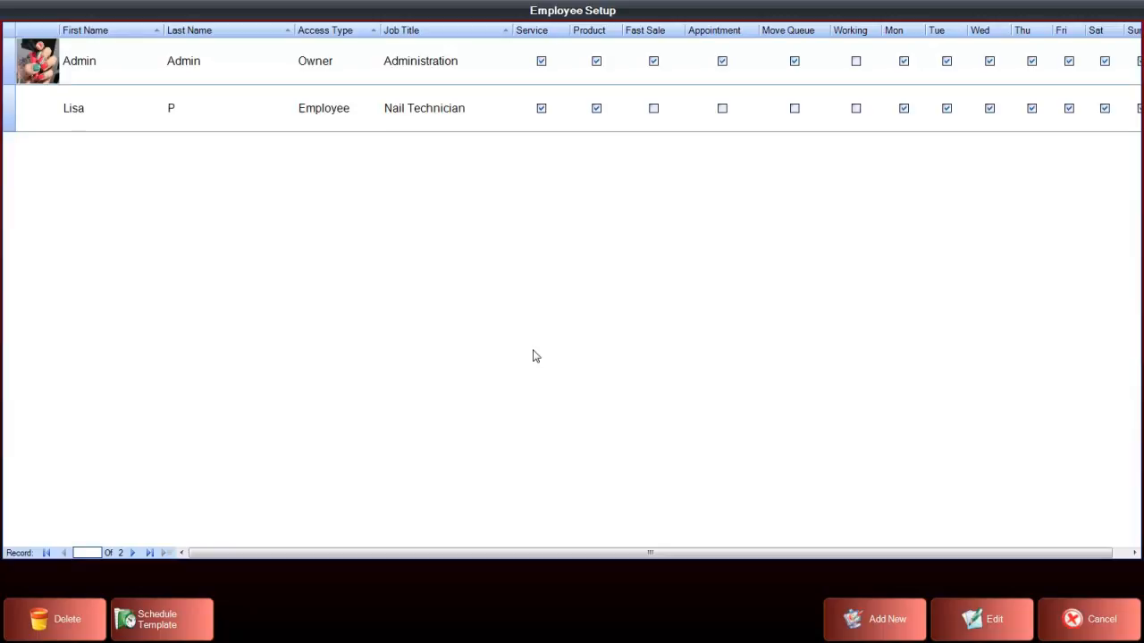
# Step: Save a Hair Stylist schedule template with daily hours 08:00 AM to 08:30 PM and commissions of 60 for hair, 60 for massage and 50 for wax
pyautogui.click(161, 622)
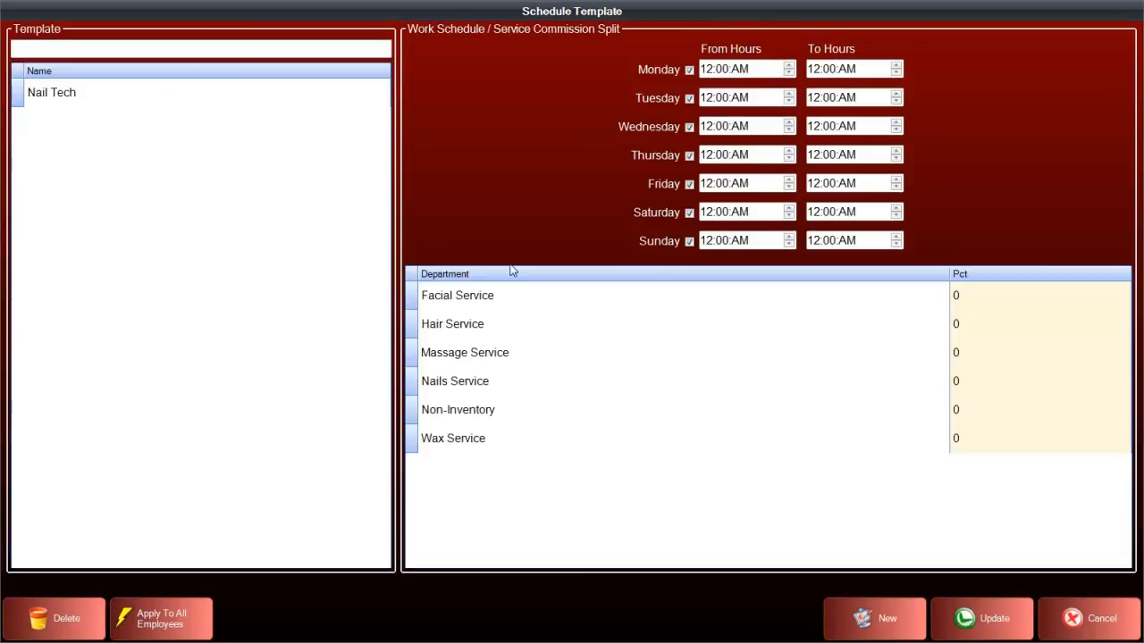
pyautogui.write('Hair Stylist')
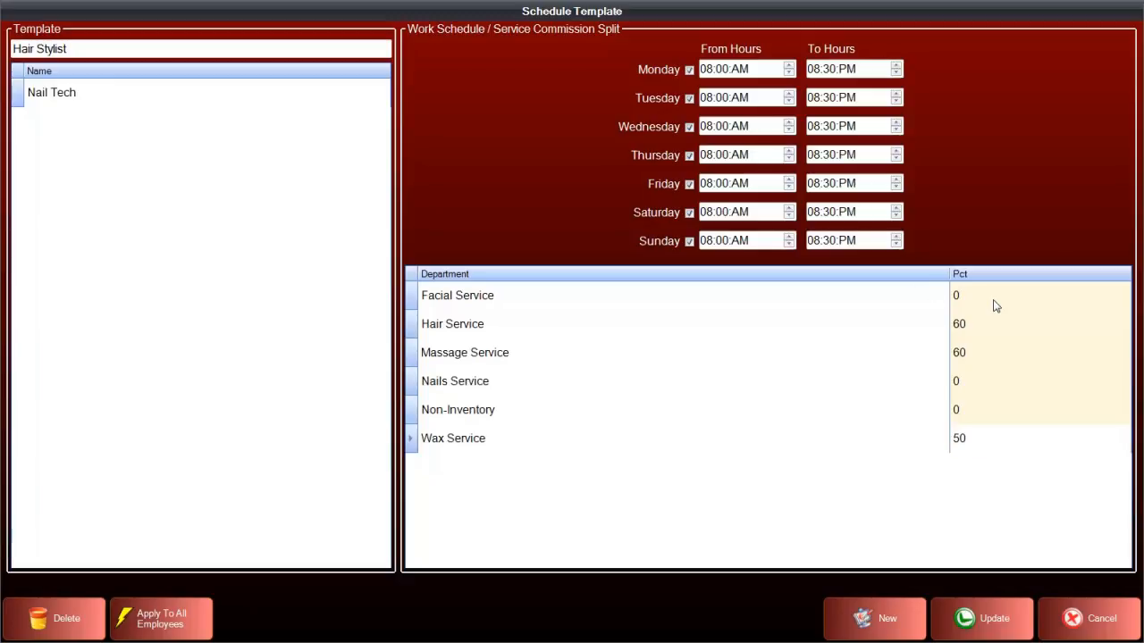
pyautogui.click(994, 616)
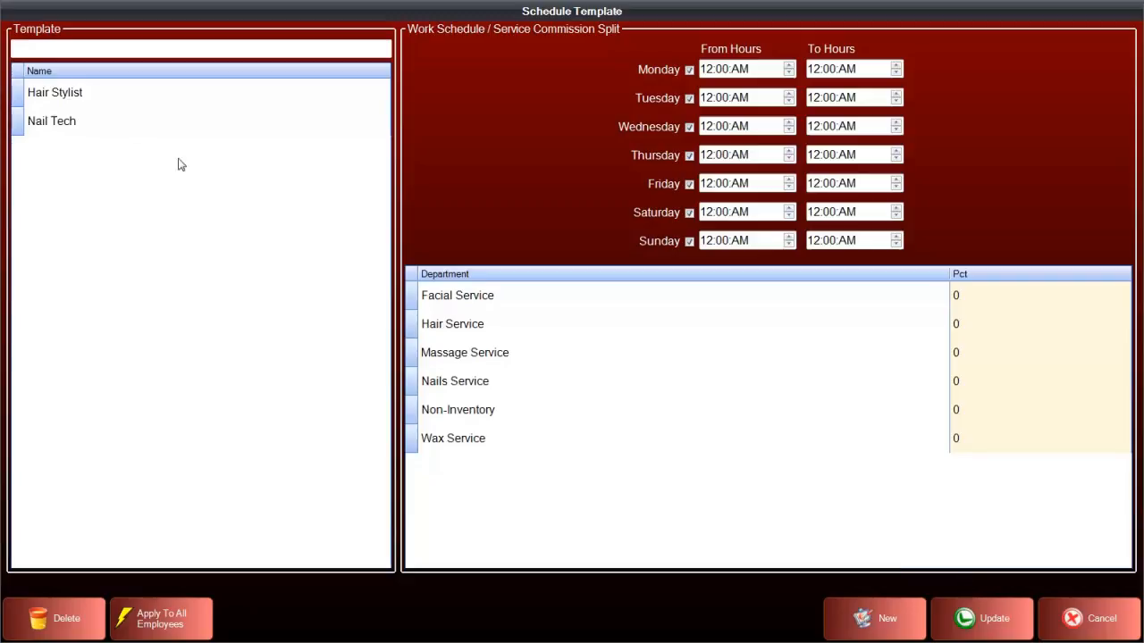
pyautogui.click(108, 101)
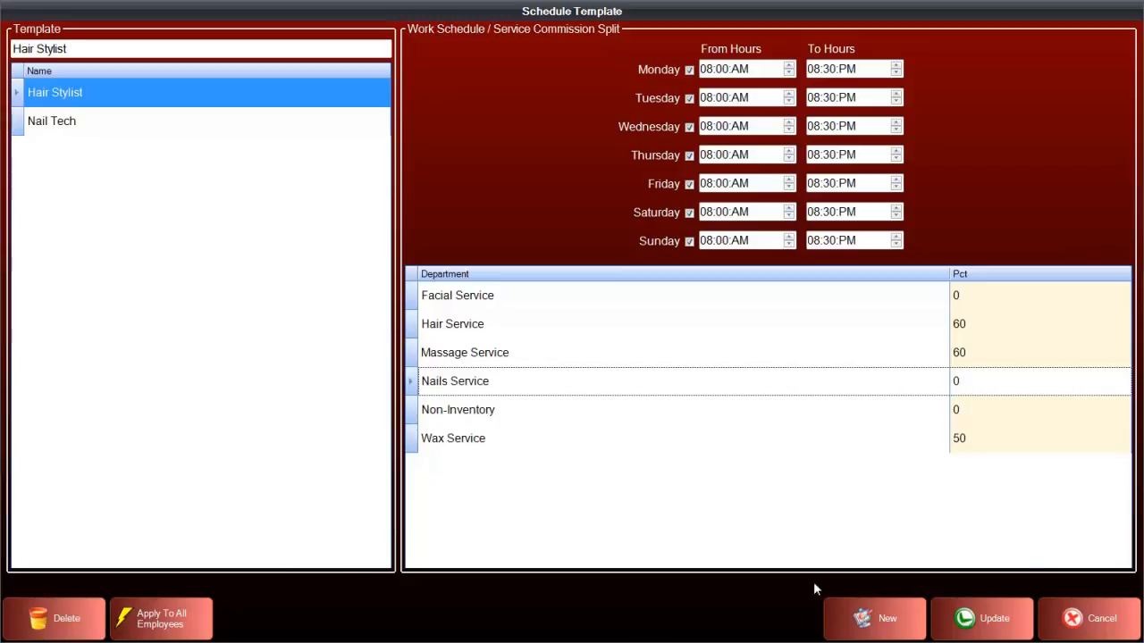
pyautogui.click(1072, 618)
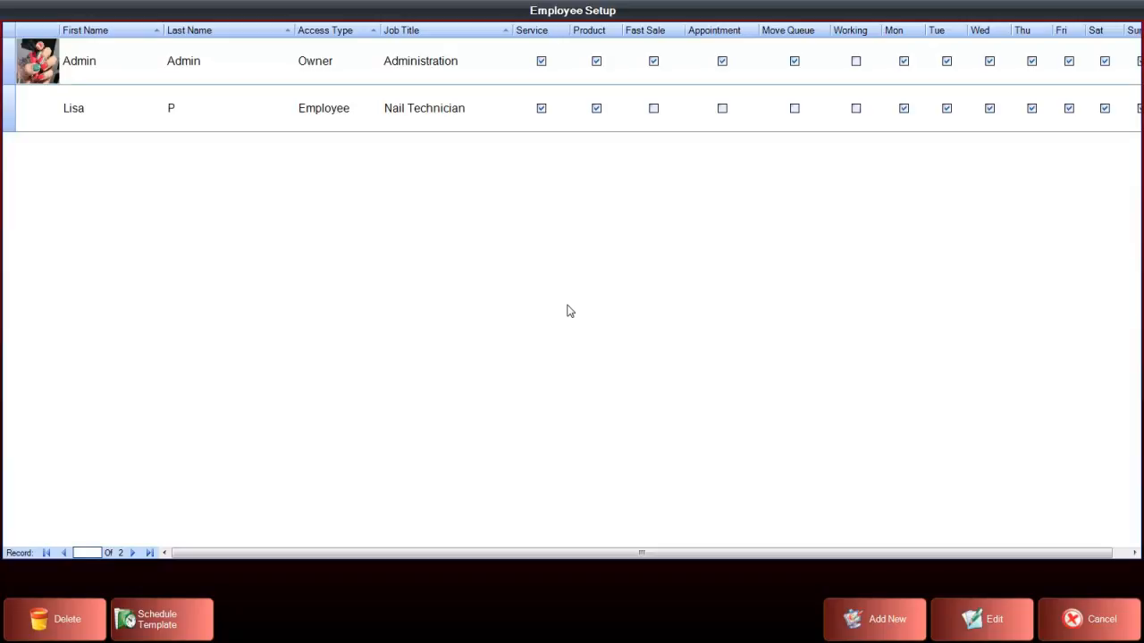
# Step: Leave the employee list and add Stylist as a new job title in the back office setup
pyautogui.click(1081, 617)
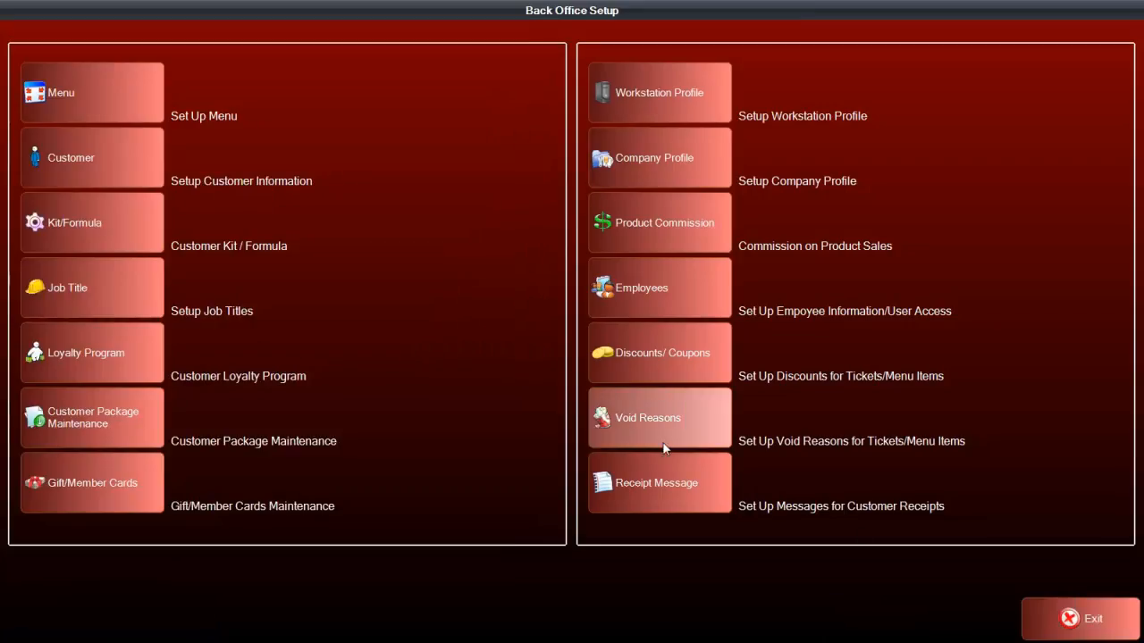
pyautogui.click(136, 292)
pyautogui.click(511, 445)
pyautogui.write('Stylist')
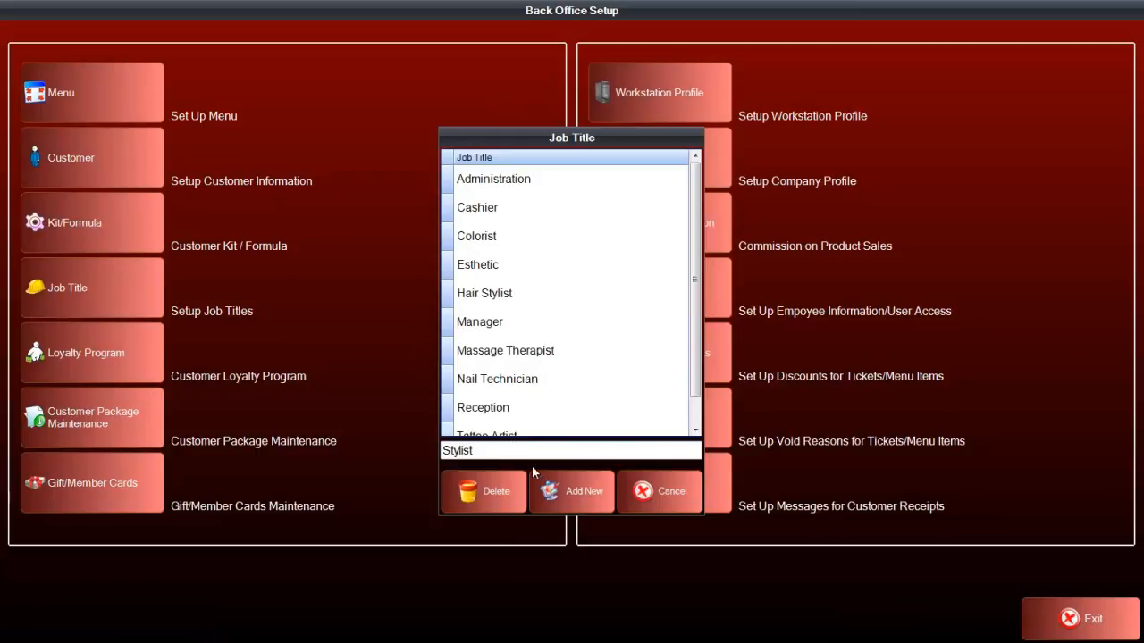
pyautogui.click(553, 491)
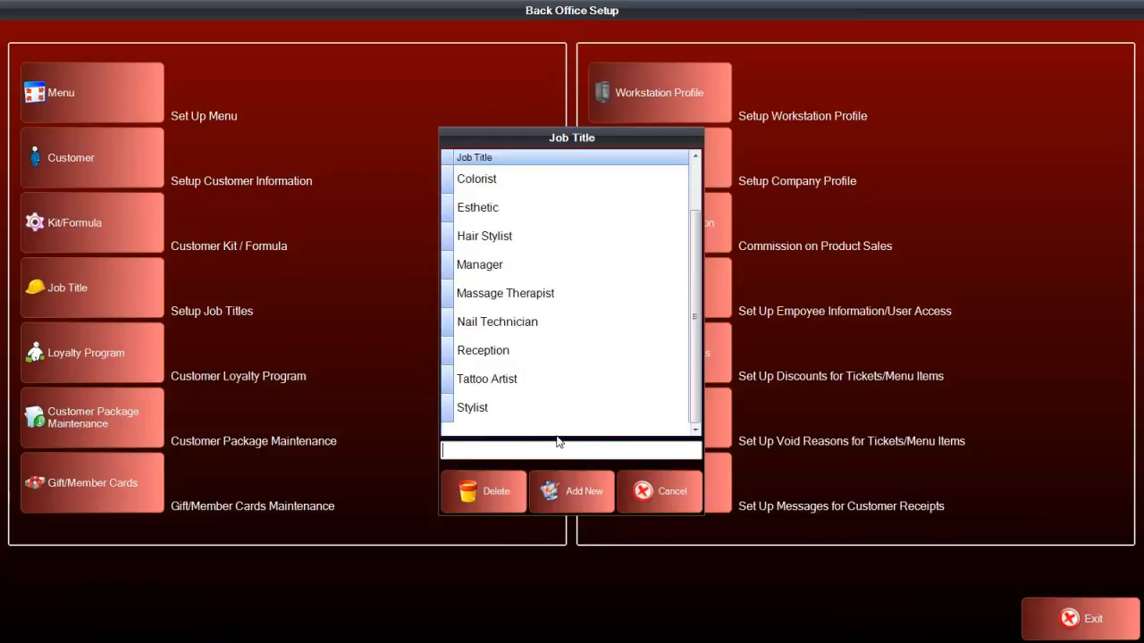
pyautogui.click(660, 492)
# Step: Start a new employee record and duplicate the existing nail technician's settings into it
pyautogui.click(681, 301)
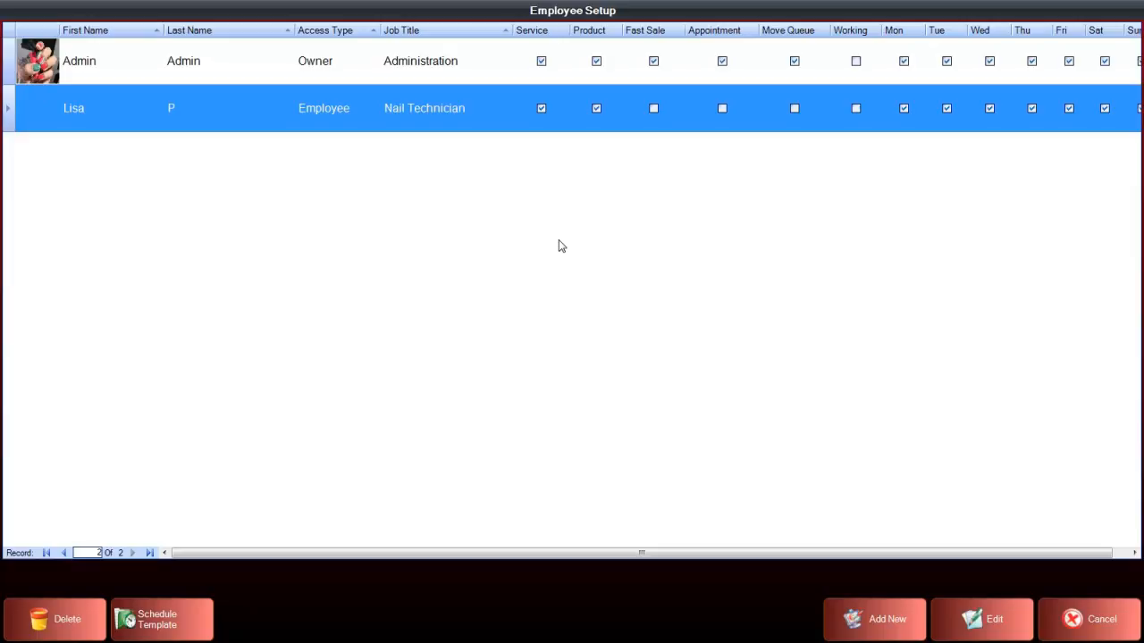
pyautogui.click(865, 619)
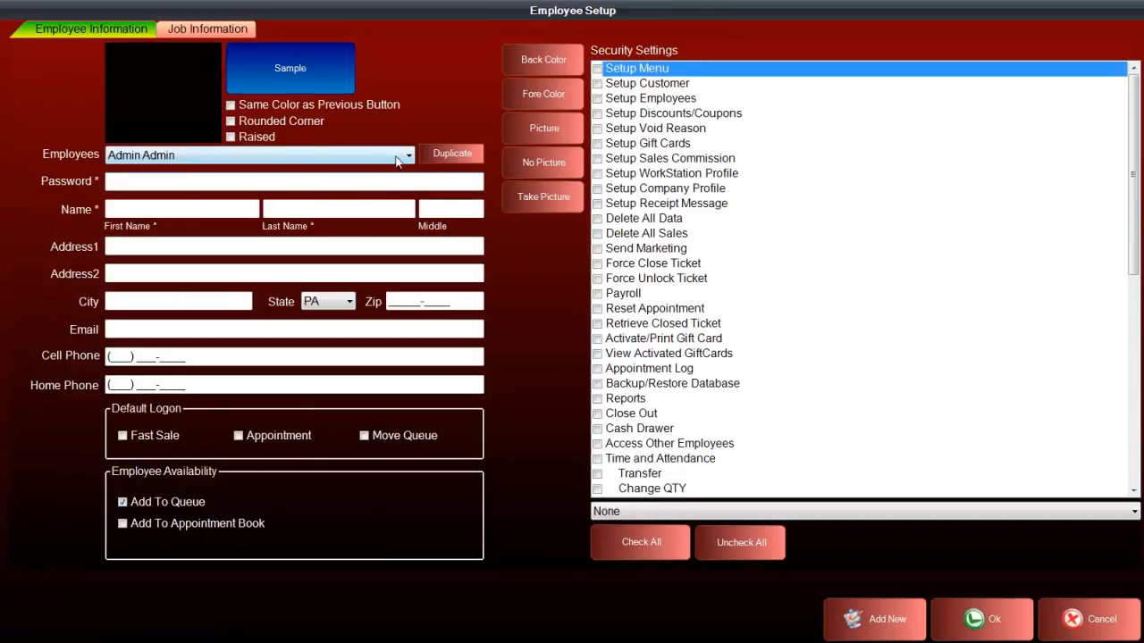
pyautogui.click(394, 157)
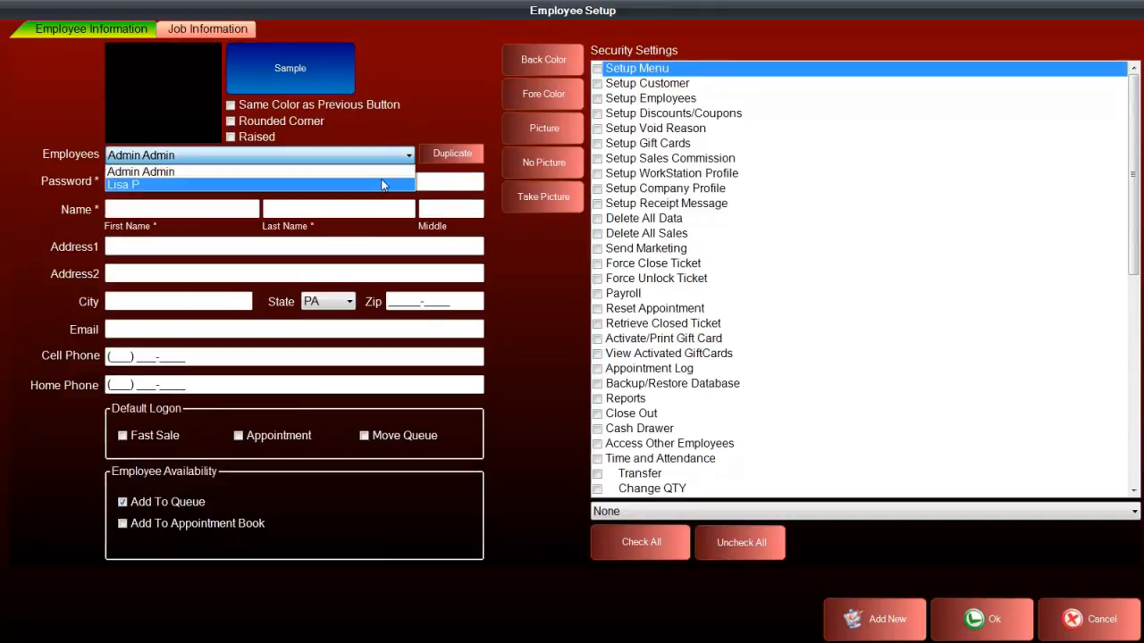
pyautogui.click(386, 183)
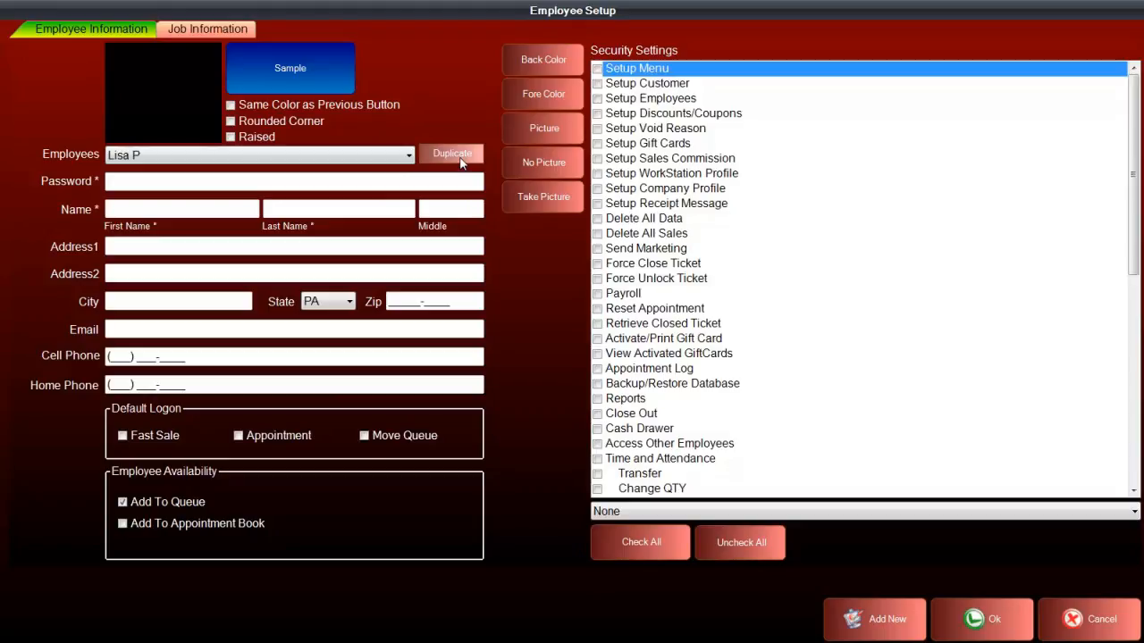
pyautogui.click(461, 160)
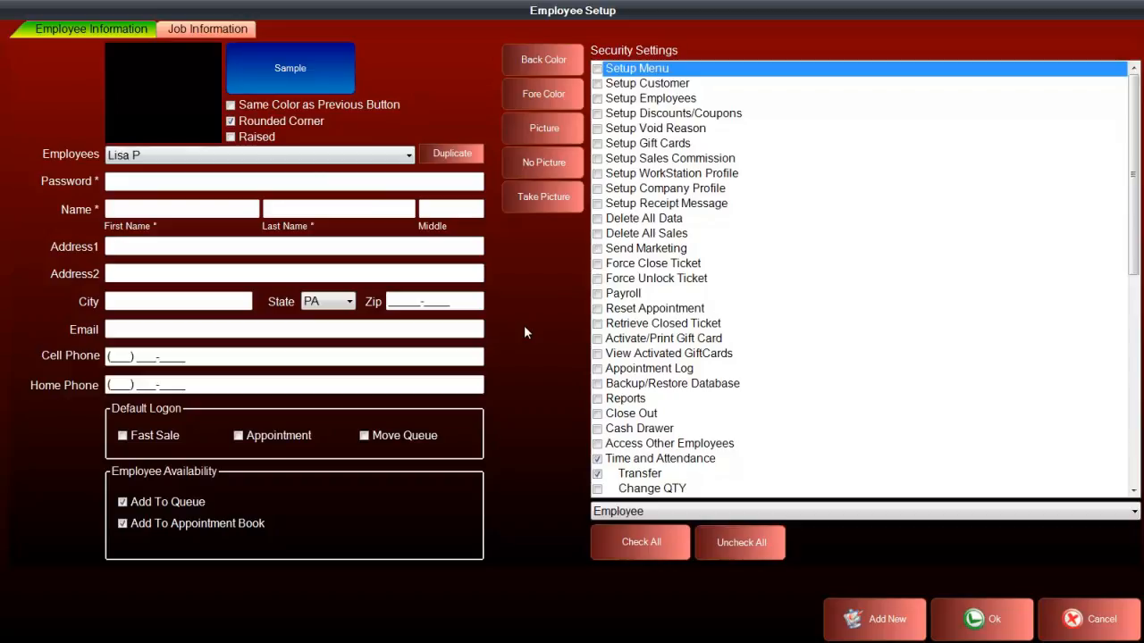
# Step: Enter the new employee's password, first name and last name
pyautogui.click(274, 182)
pyautogui.write('6')
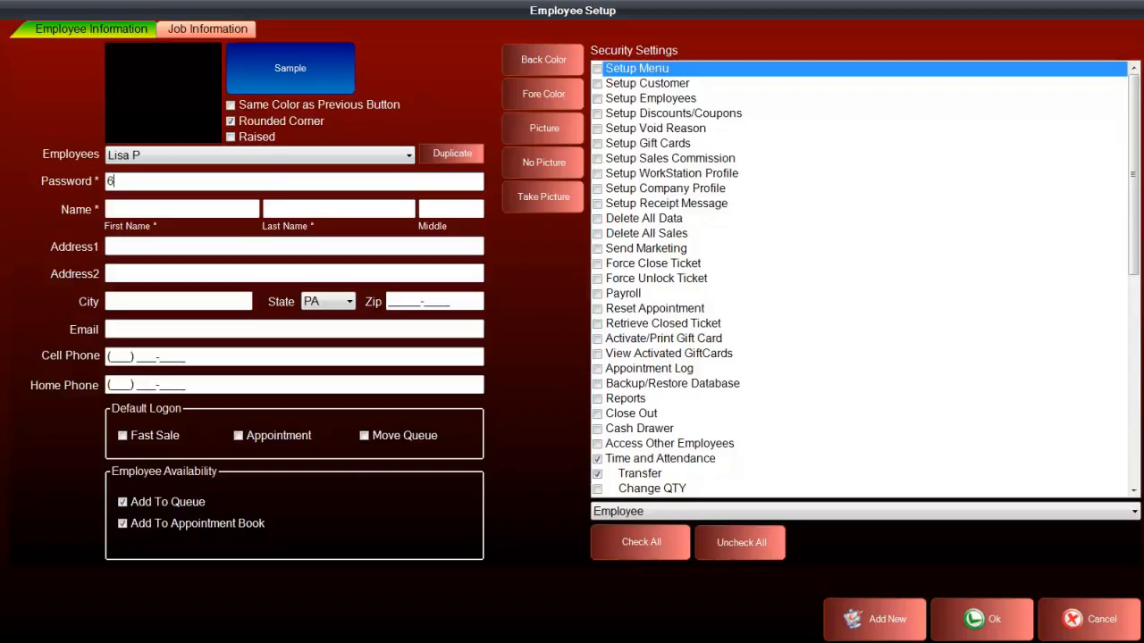
pyautogui.write('Jasmine')
pyautogui.write('L')
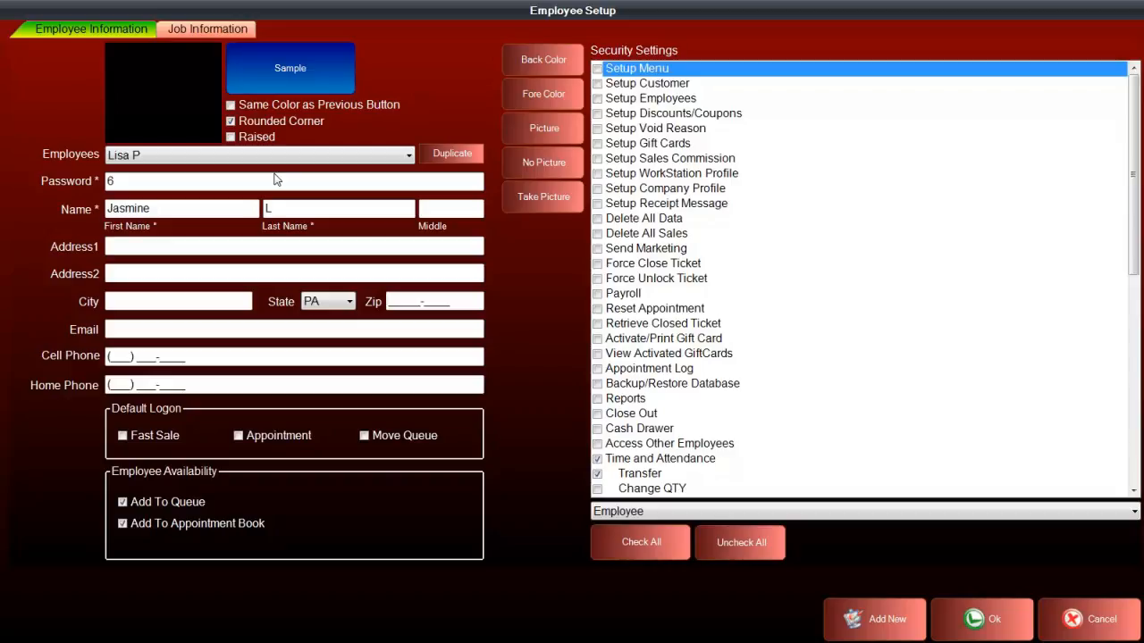
# Step: Set the new employee's job title to Stylist, apply the Hair Stylist schedule template and save the record
pyautogui.click(223, 33)
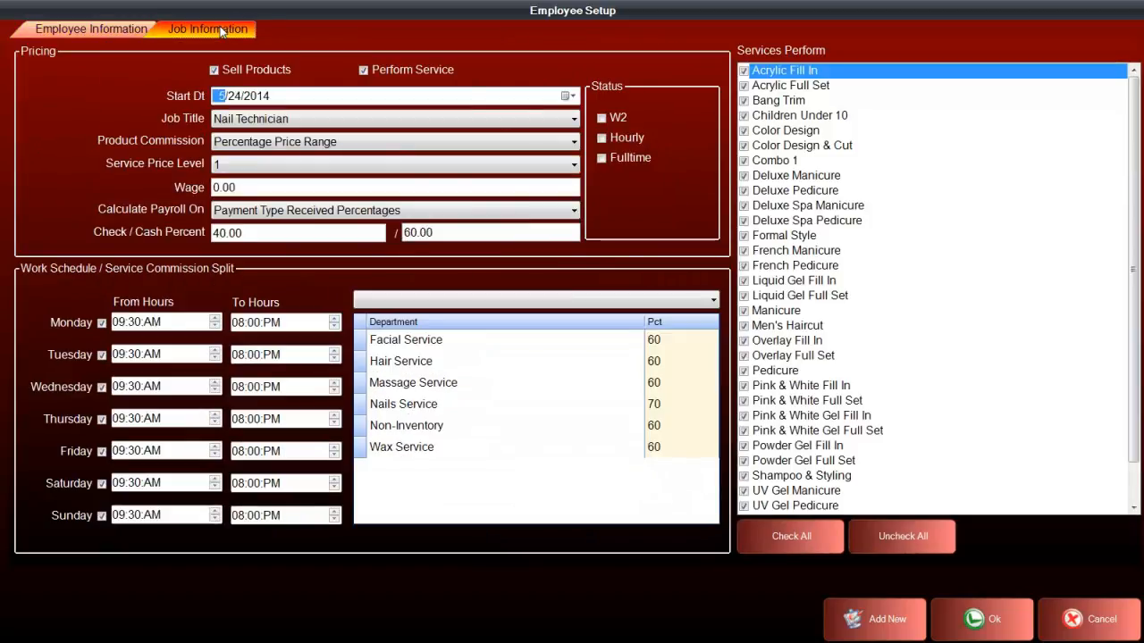
pyautogui.click(227, 123)
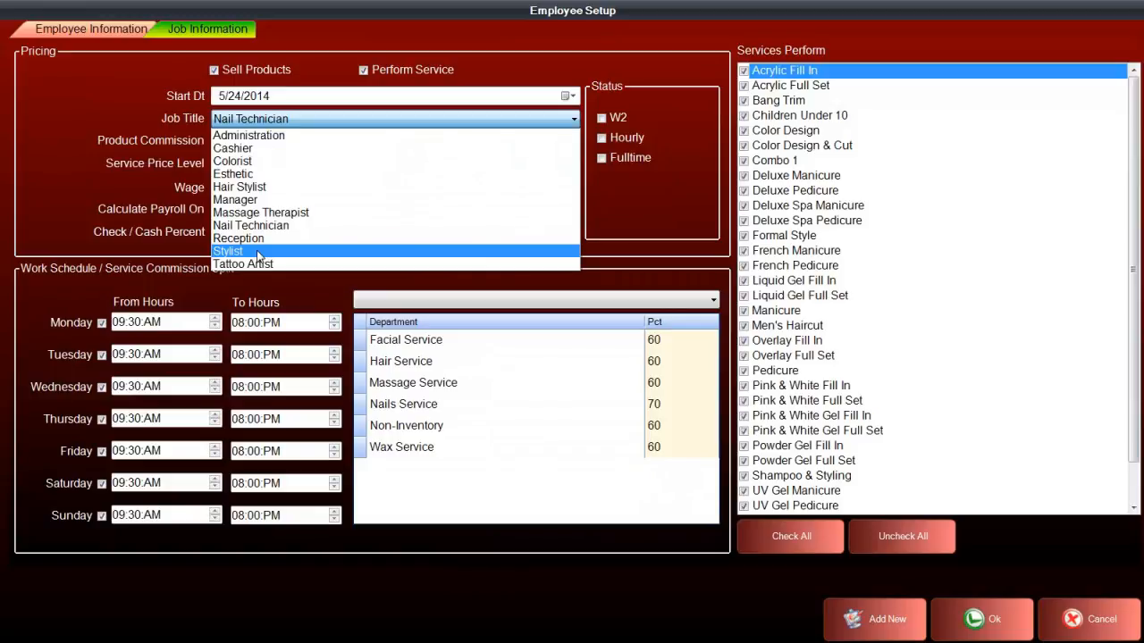
pyautogui.click(259, 255)
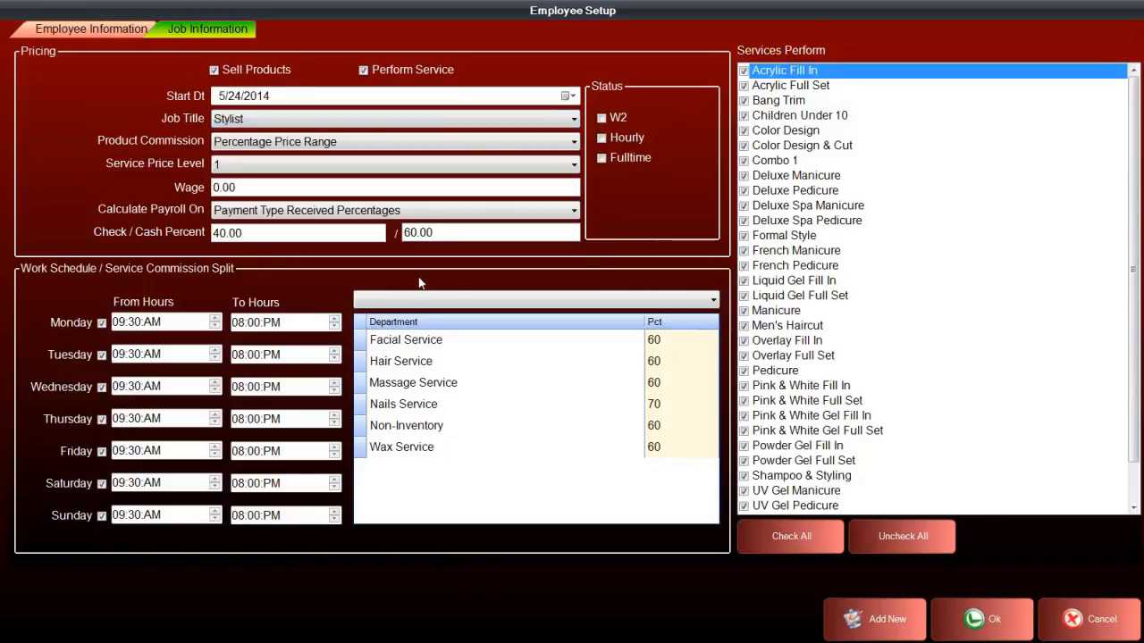
pyautogui.click(470, 304)
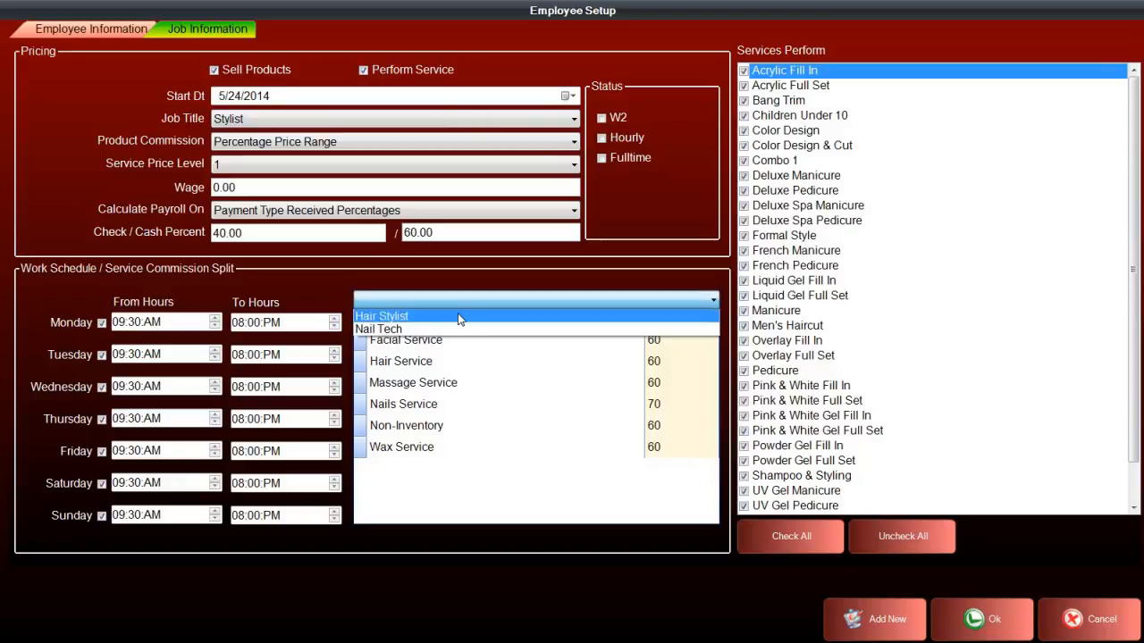
pyautogui.click(460, 318)
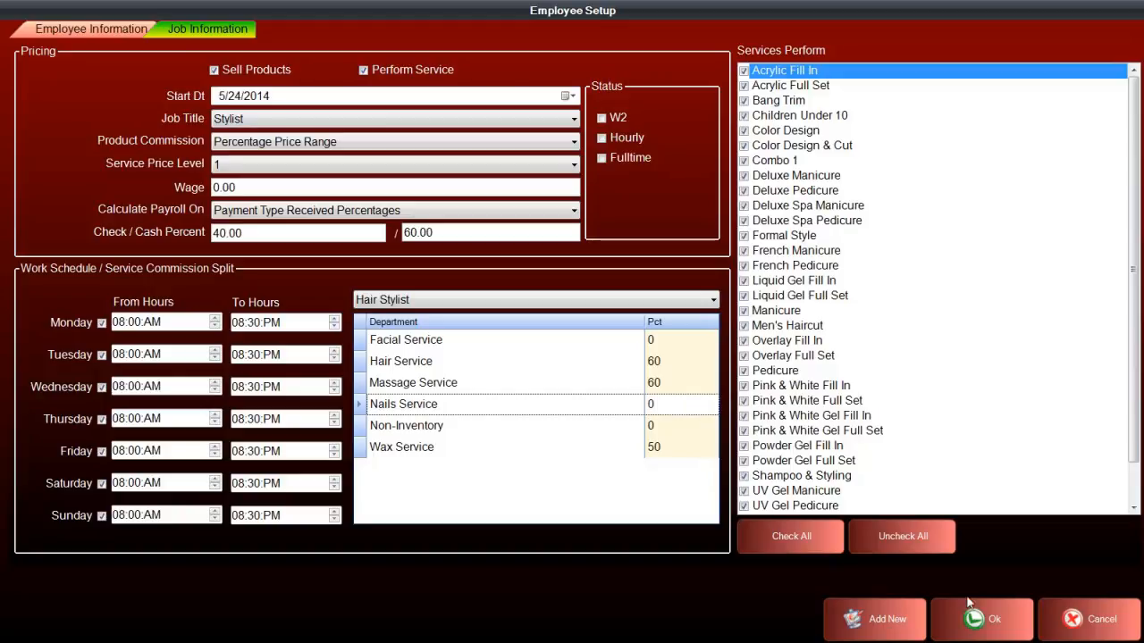
pyautogui.click(986, 614)
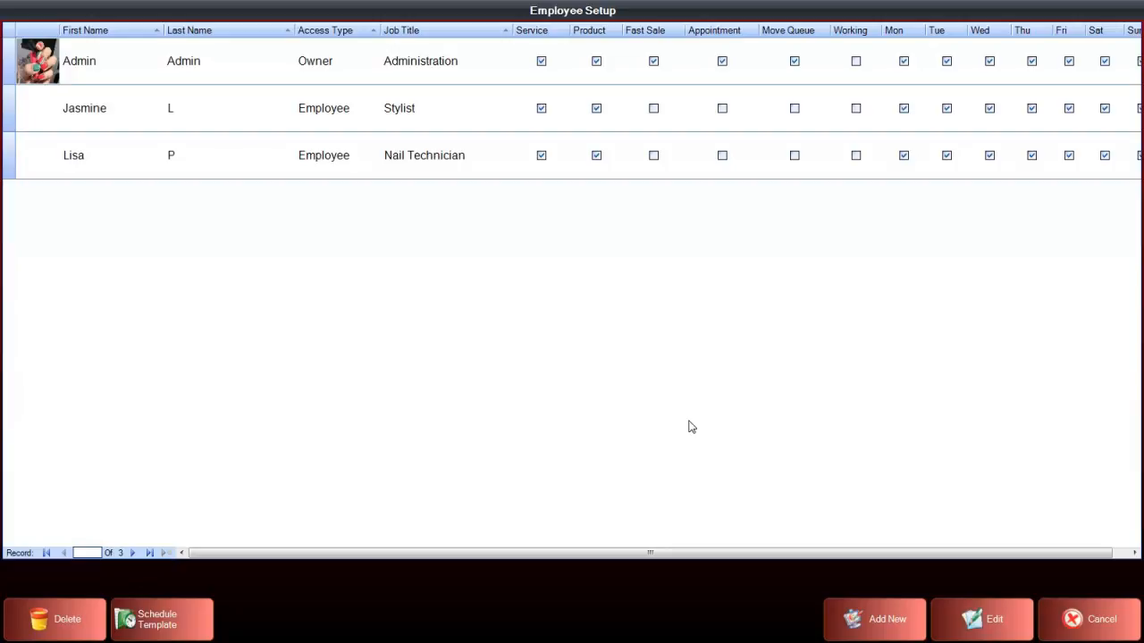